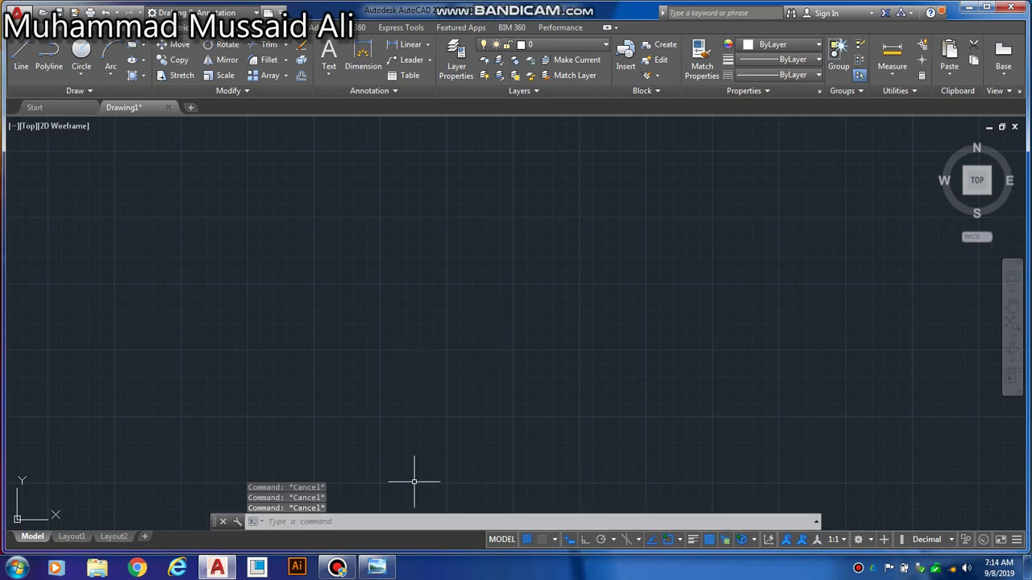
Step: After checking the reference, draw the 75-unit horizontal base line with Ortho on
click(376, 568)
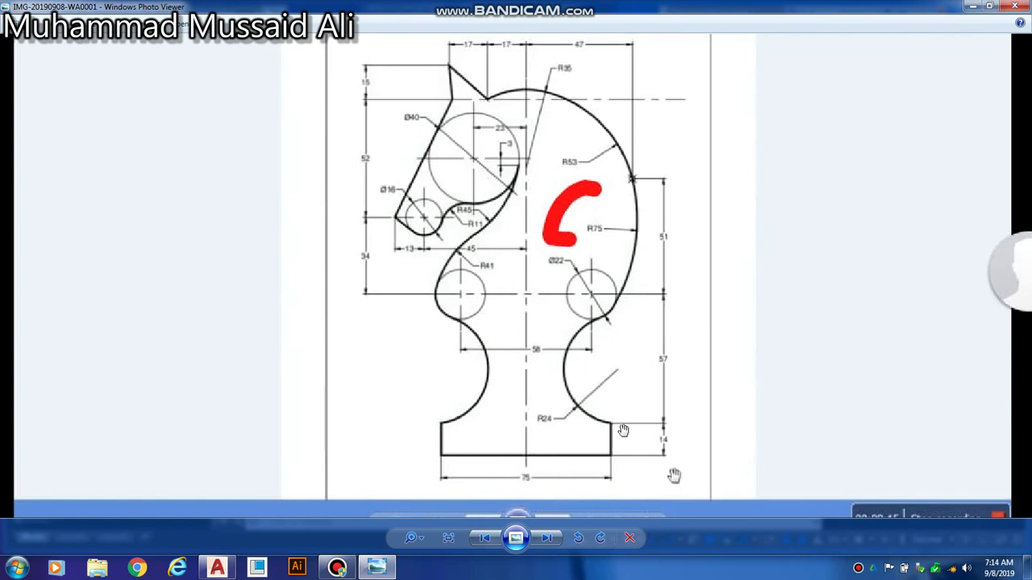
click(972, 6)
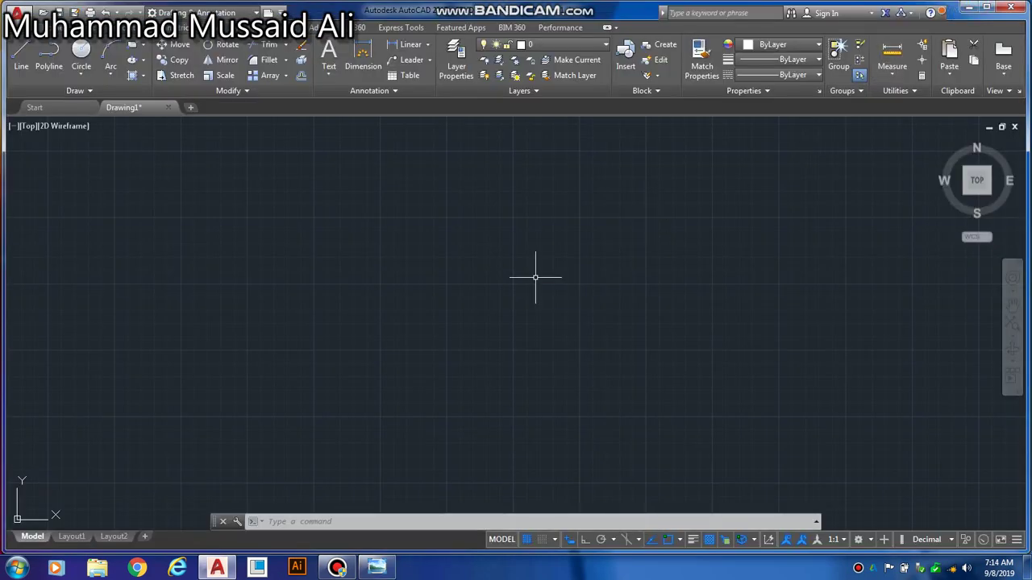
text(l)
key(Return)
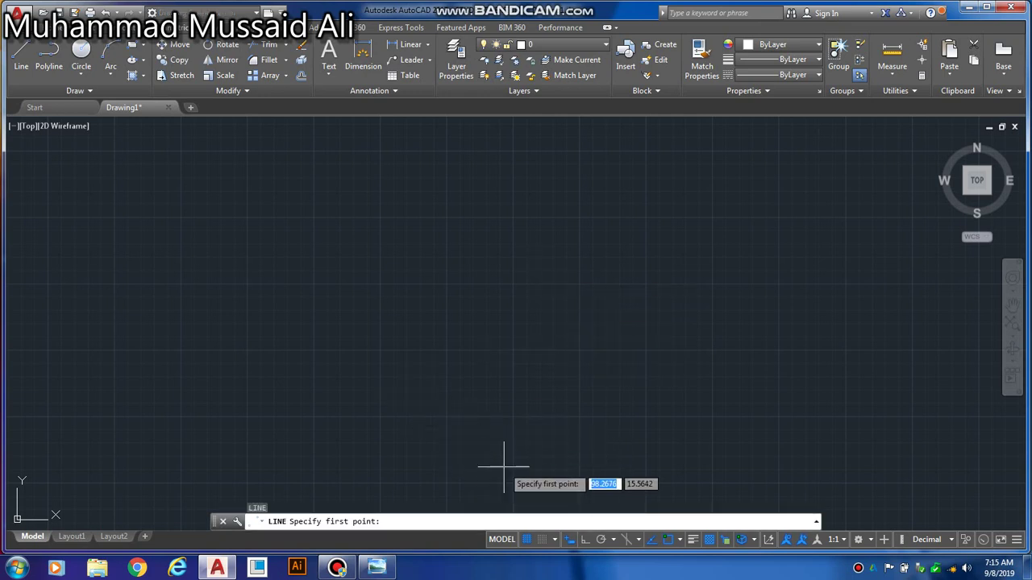
click(383, 484)
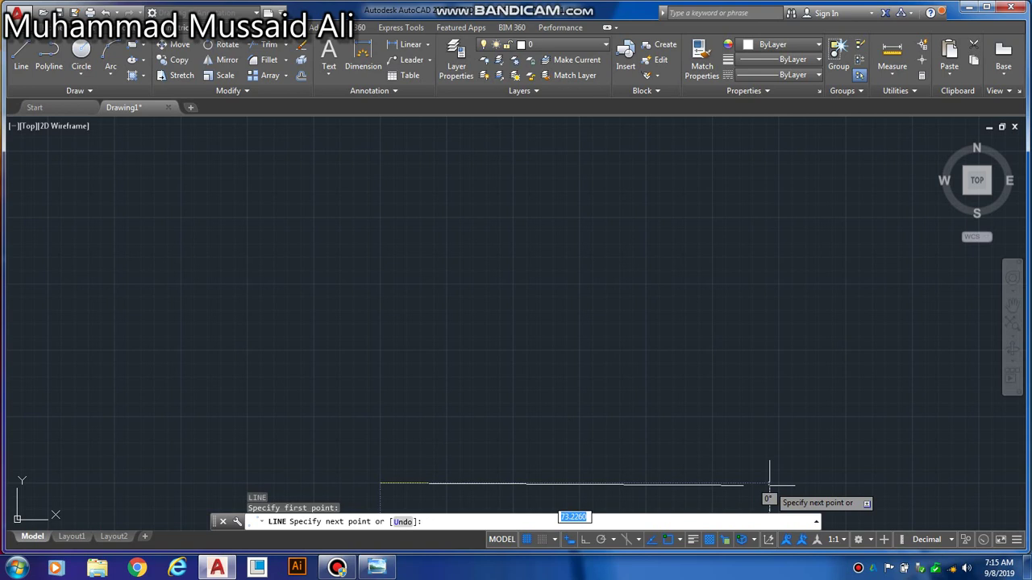
key(F8)
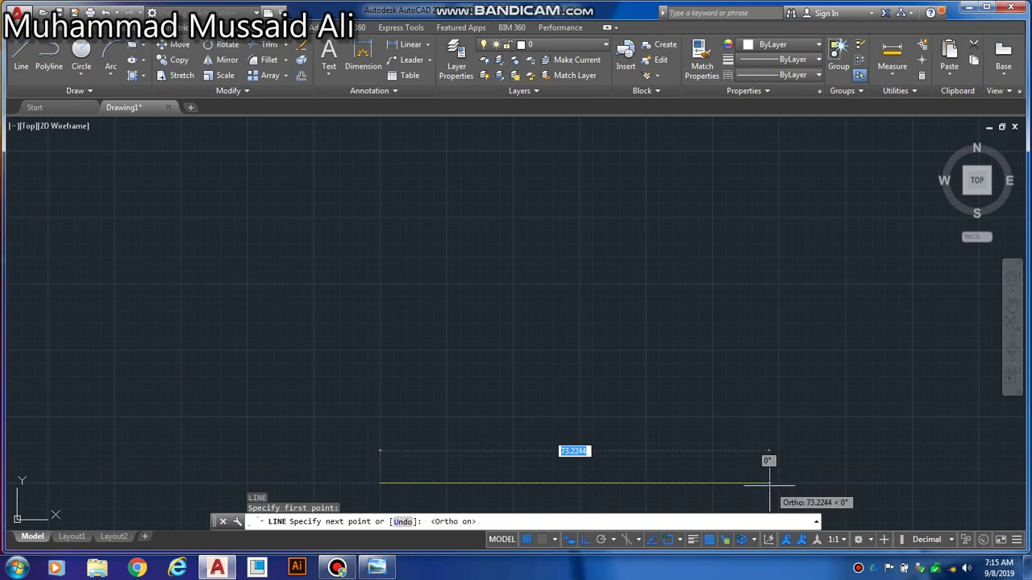
text(75)
key(Return)
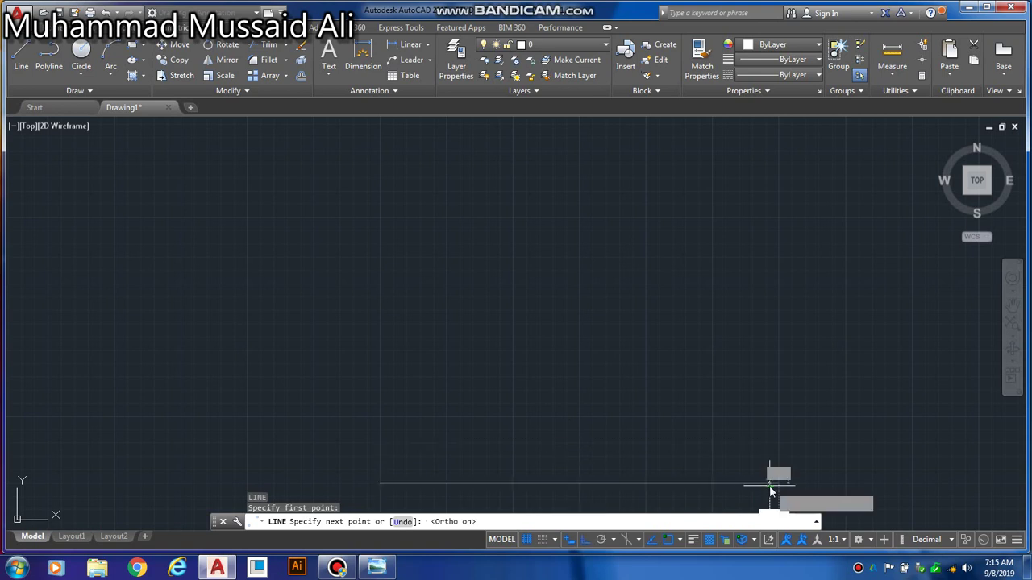
key(Escape)
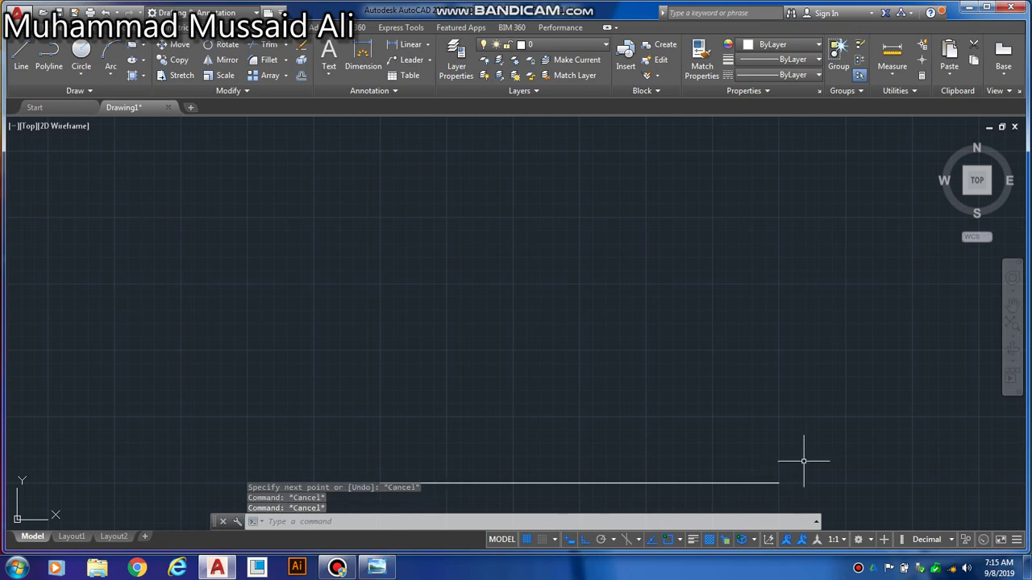
Step: Draw 14-unit vertical sides rising from the right and left ends of the base
text(l)
key(Return)
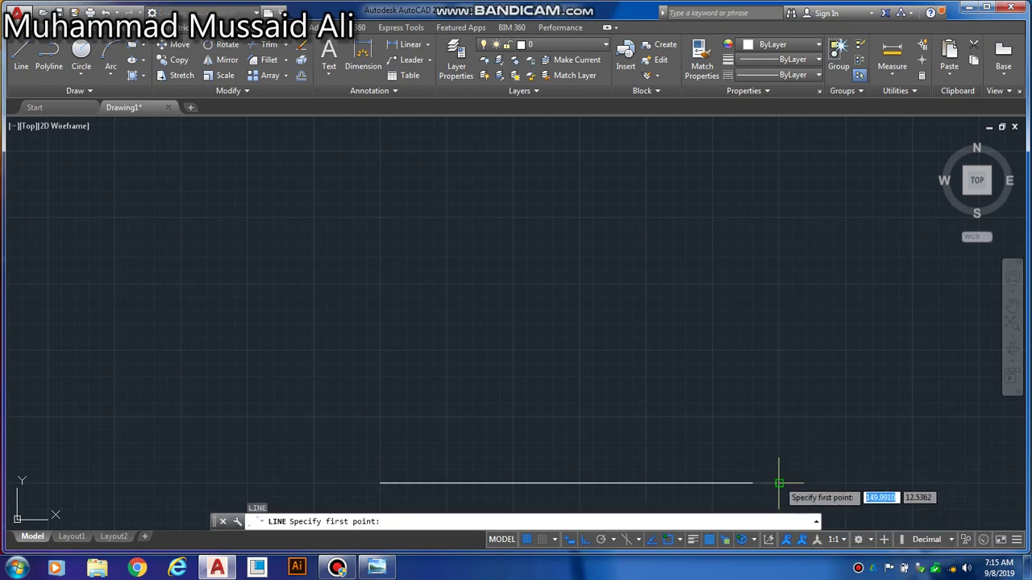
click(779, 483)
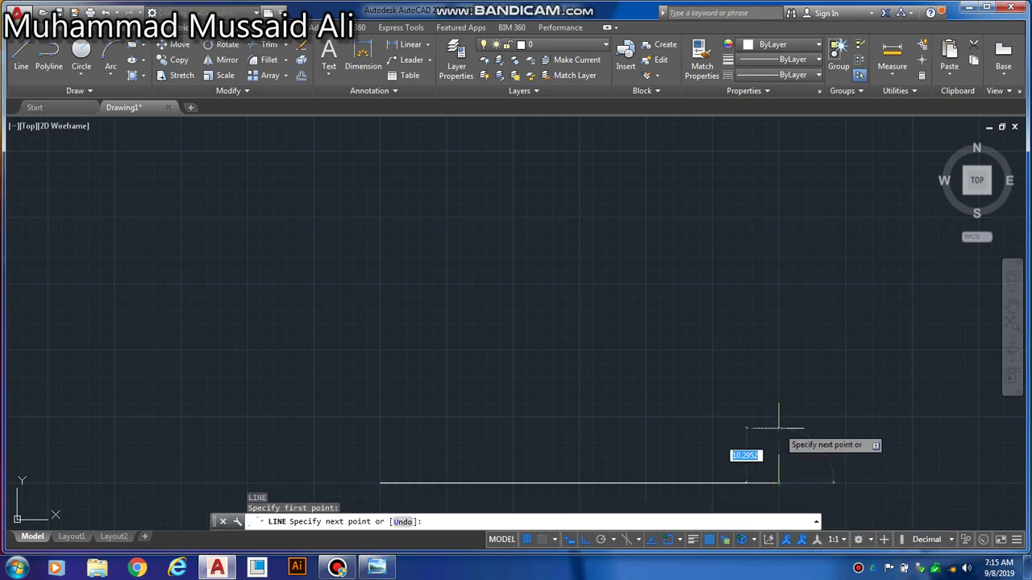
text(14)
key(Return)
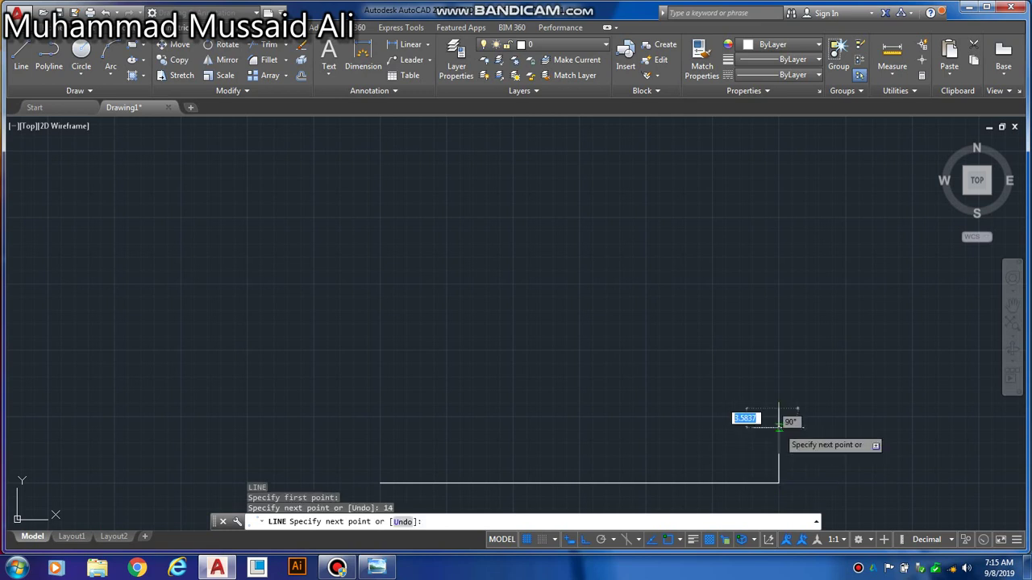
key(Return)
key(Return)
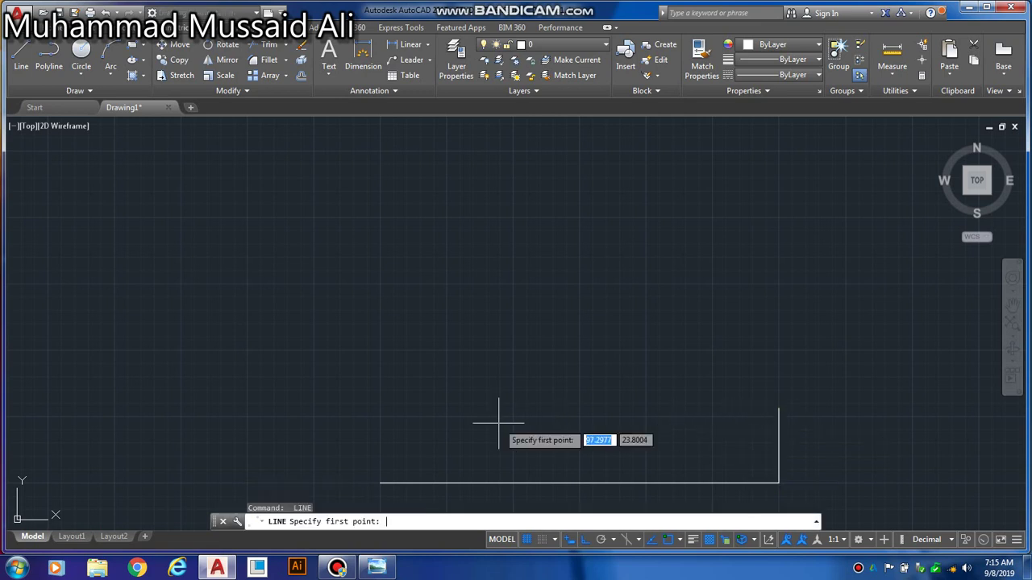
click(380, 483)
text(14)
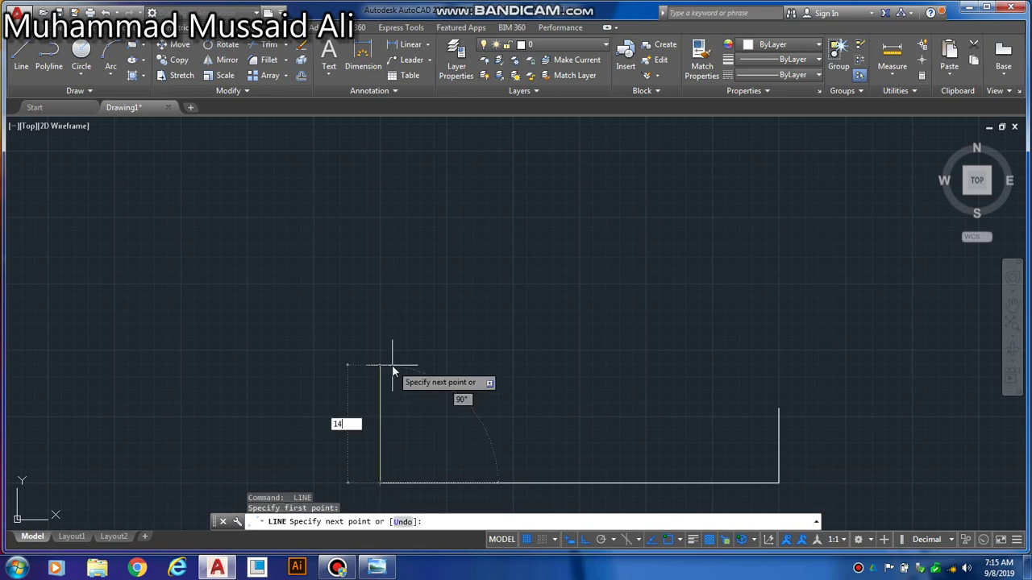
key(Return)
key(Escape)
key(Escape)
key(Escape)
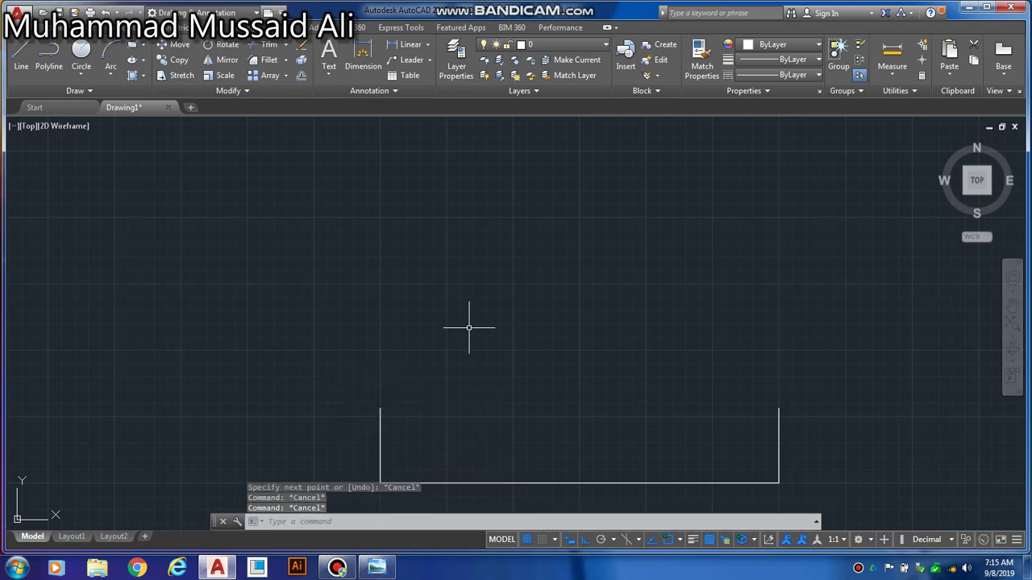
key(Escape)
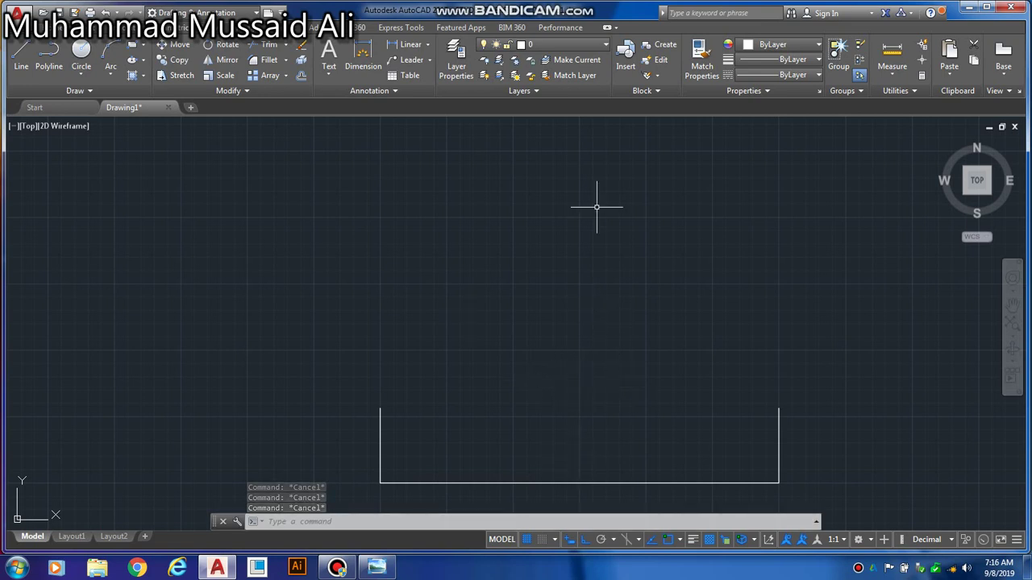
Step: Draw a tall vertical centre line up from the base midpoint, then show the knight reference
text(l)
key(Return)
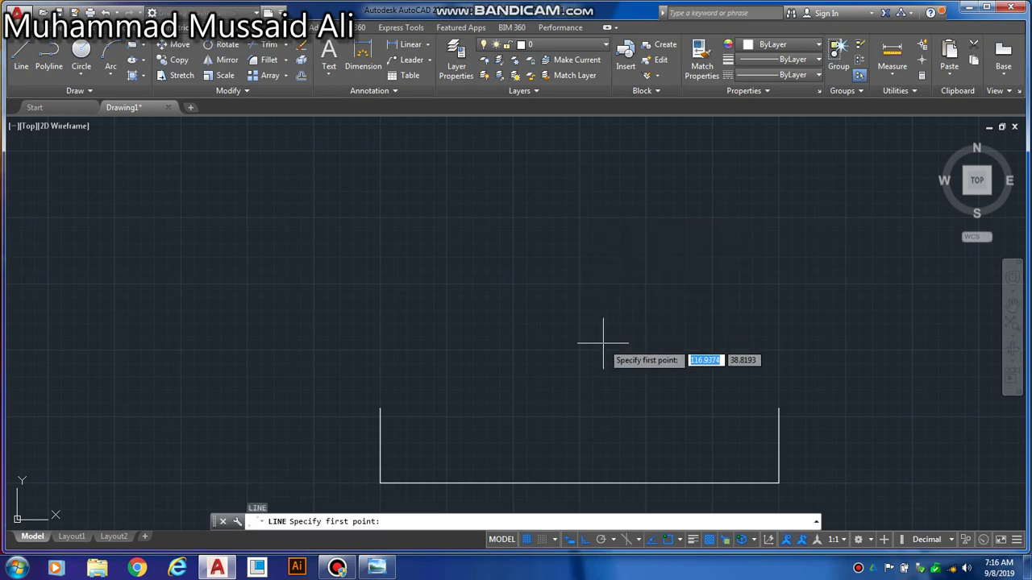
click(578, 484)
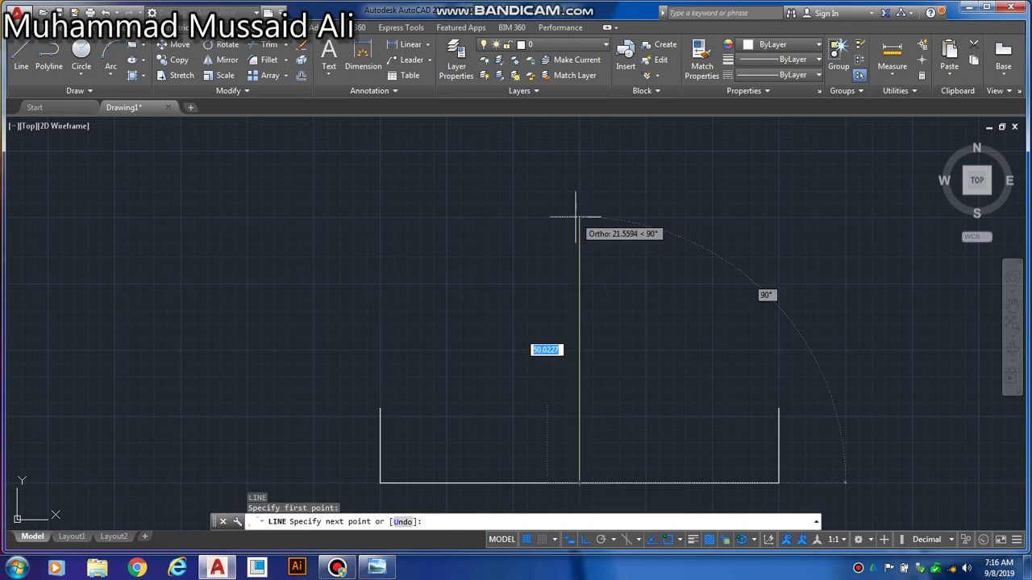
click(578, 141)
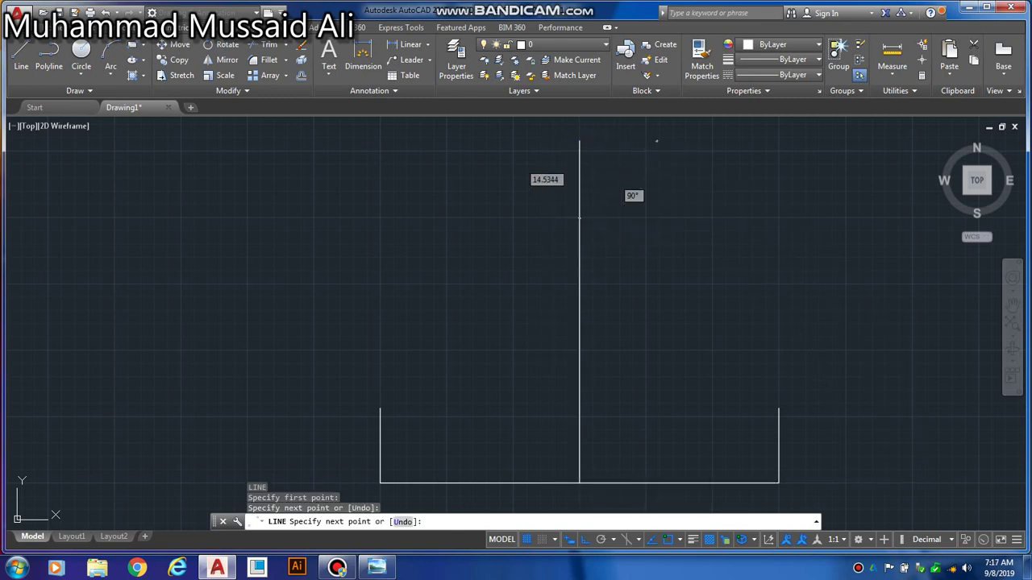
key(Escape)
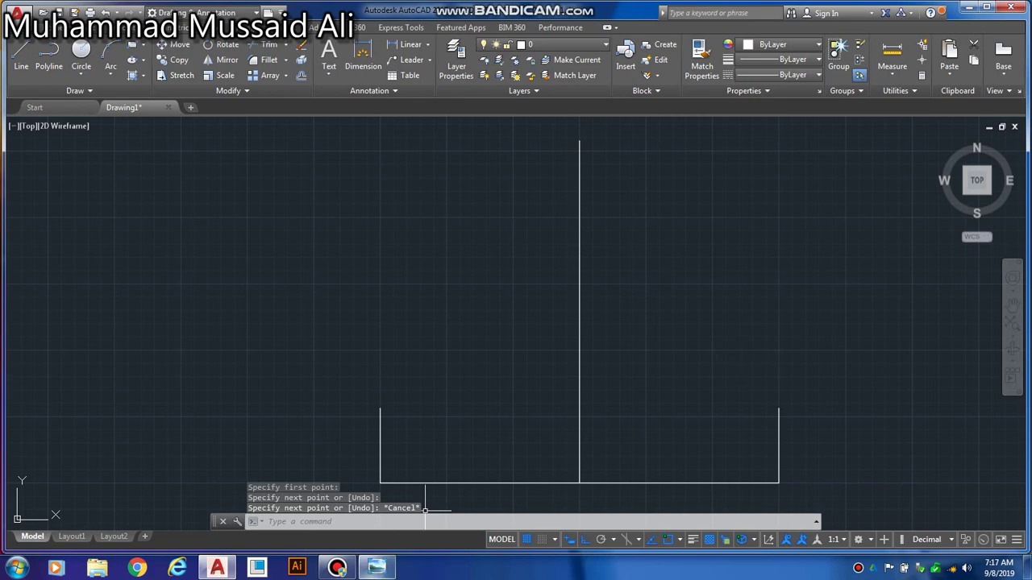
click(376, 569)
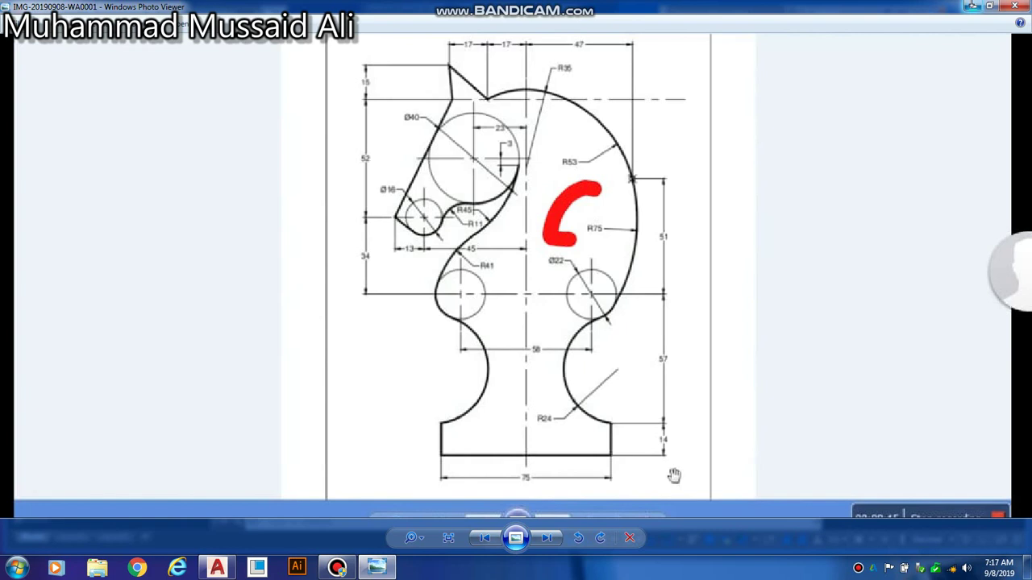
Step: Offset the base line 71 units upward
text(o)
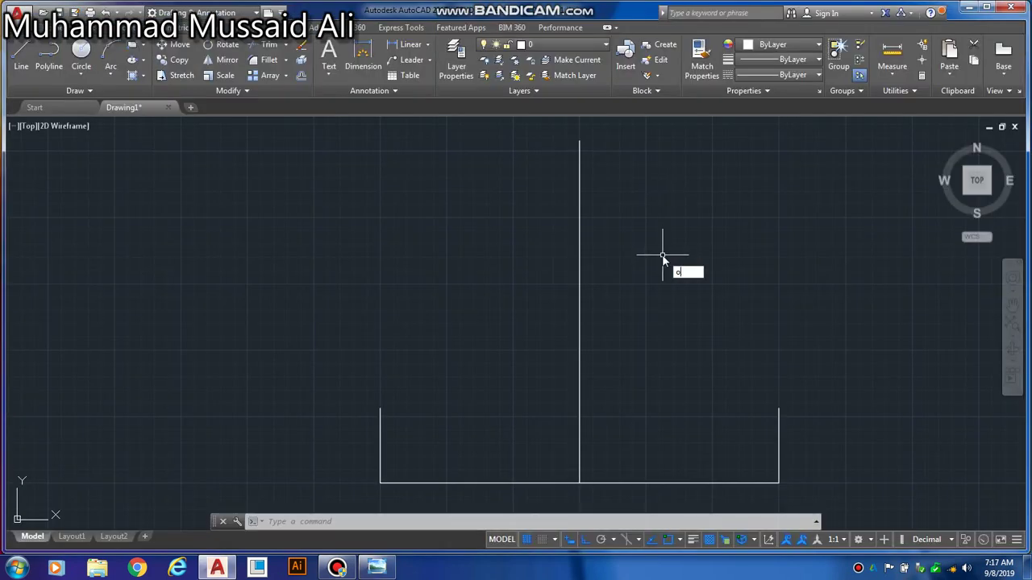
key(Return)
text(71)
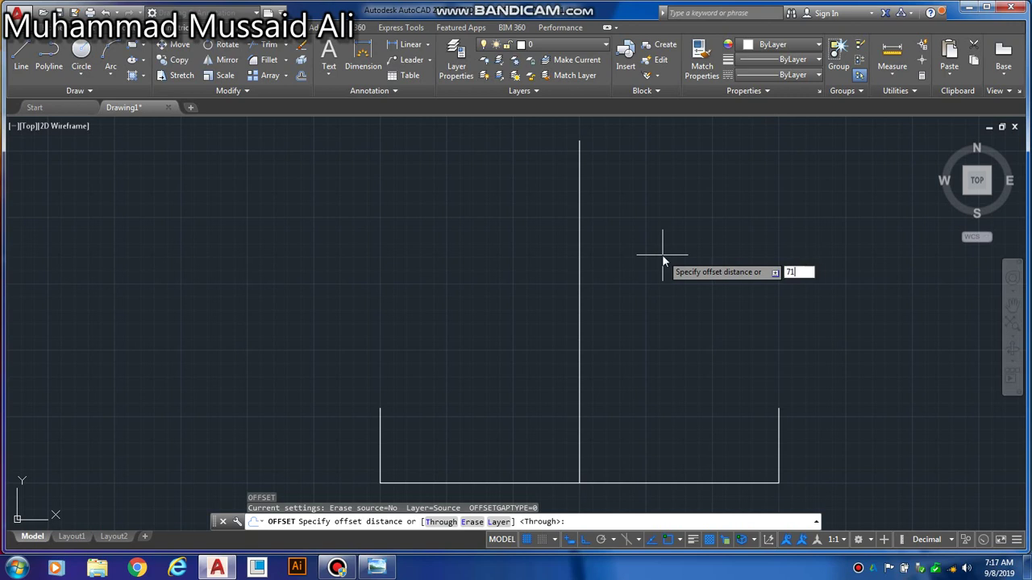
key(Return)
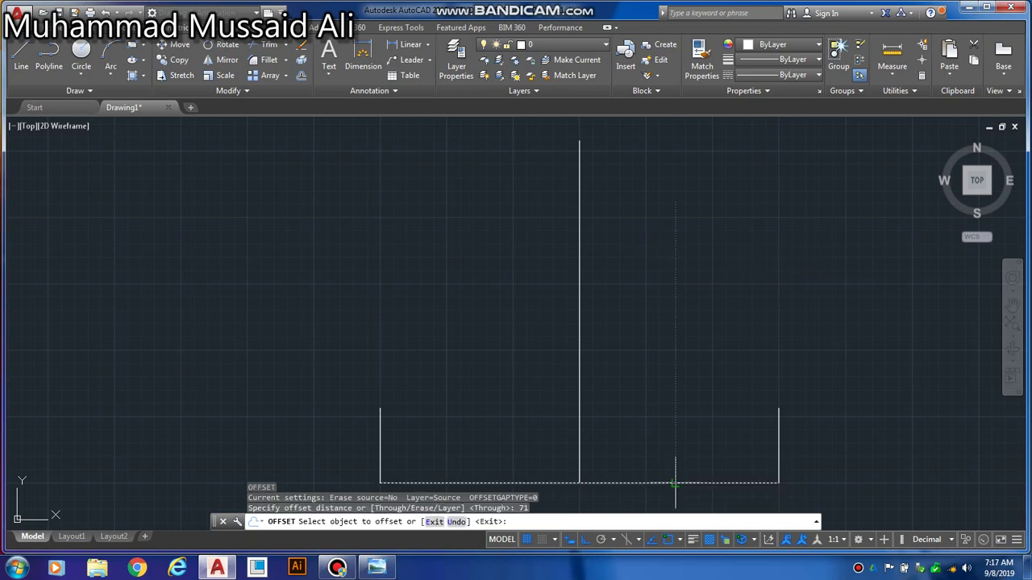
click(673, 482)
click(676, 353)
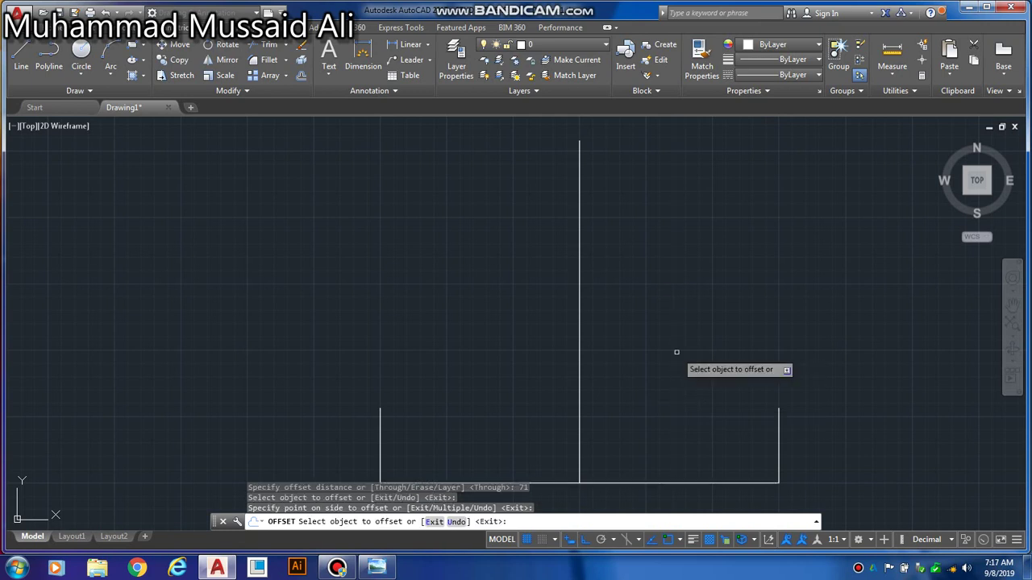
key(Escape)
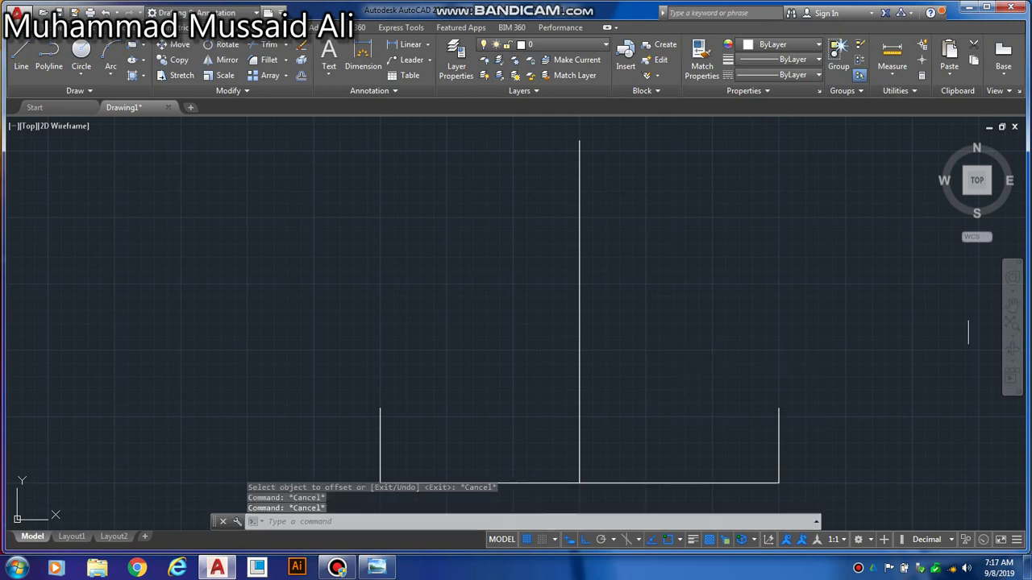
Step: Reframe the view and lengthen the vertical centre line above the new top line
click(1012, 305)
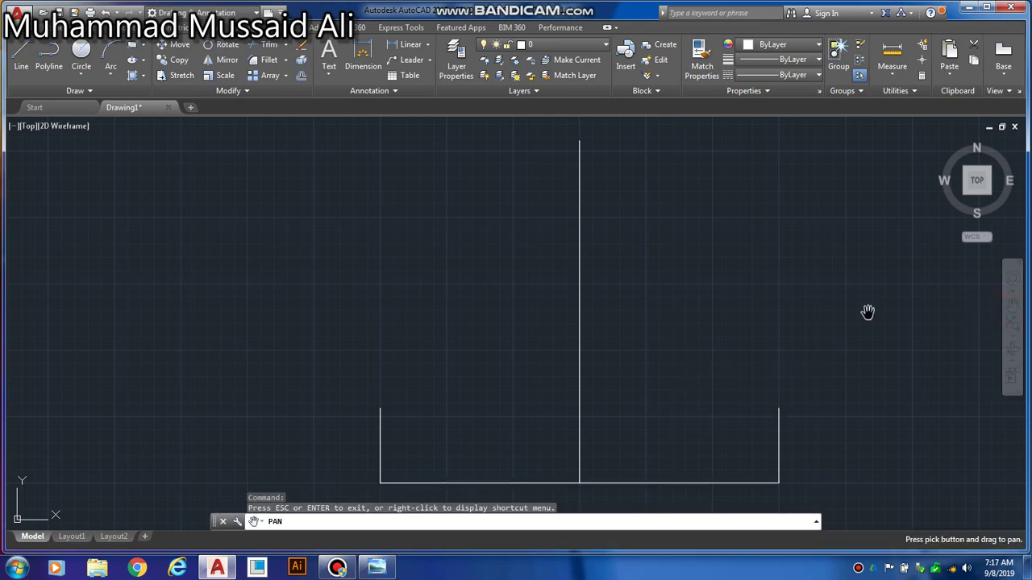
scroll(868, 312, down, 2)
mouse_move(804, 320)
mouse_down()
mouse_move(638, 354)
mouse_move(525, 408)
mouse_up()
scroll(638, 354, down, 2)
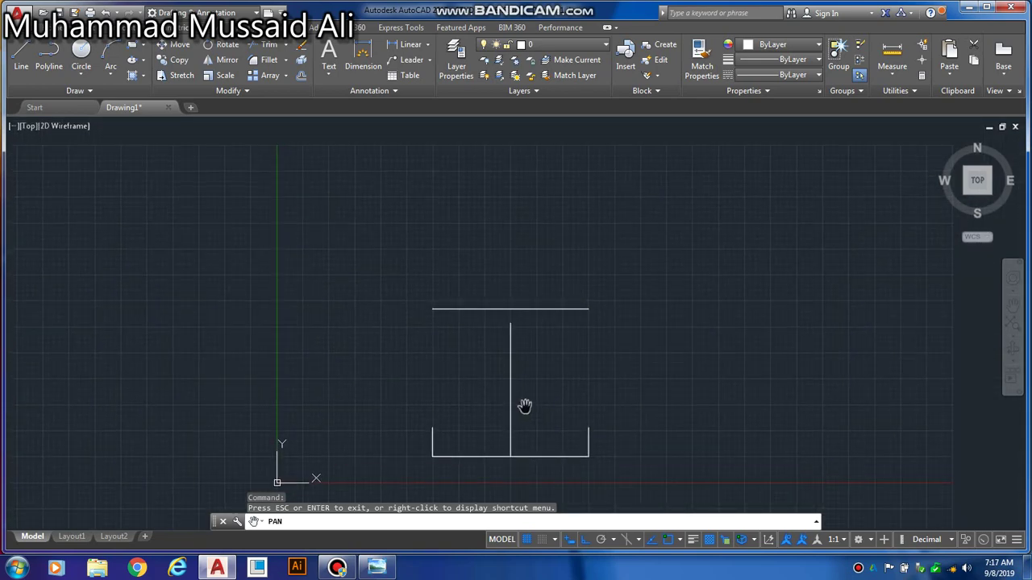
key(Escape)
key(Escape)
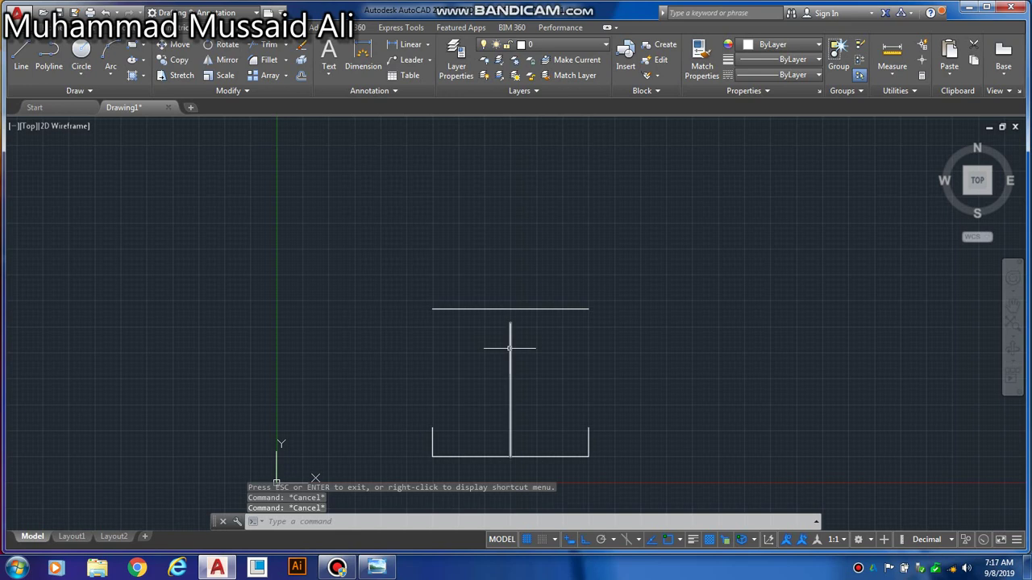
click(509, 349)
mouse_move(510, 323)
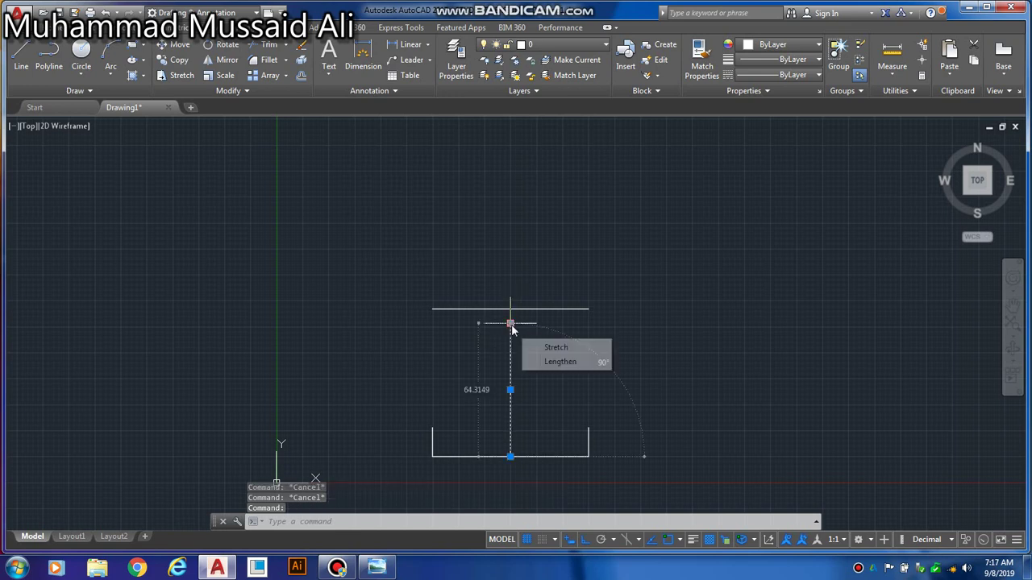
click(552, 362)
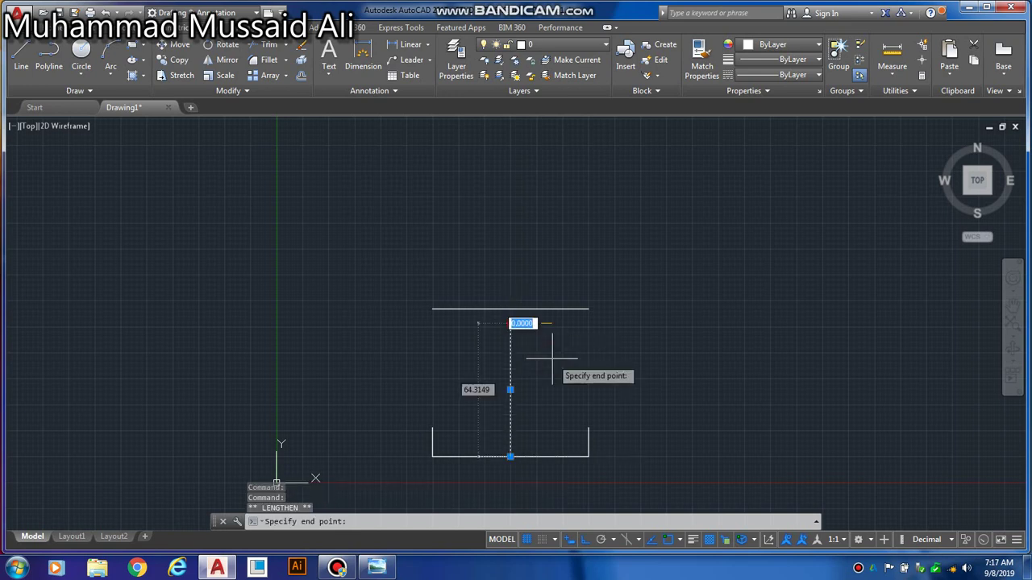
click(535, 127)
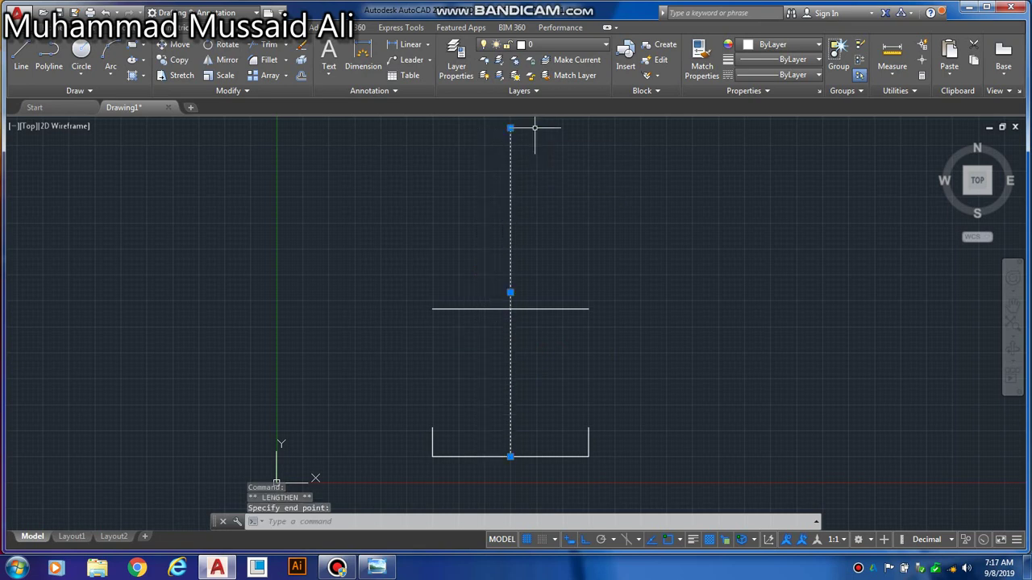
key(Escape)
key(Escape)
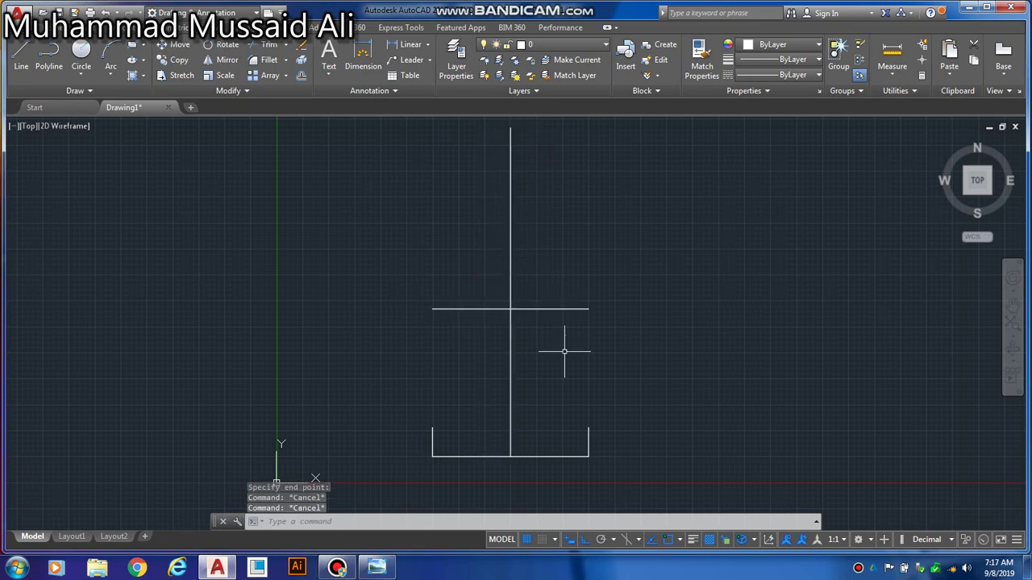
Step: Offset the vertical centre line 29 units to the right
text(o)
key(Return)
text(29)
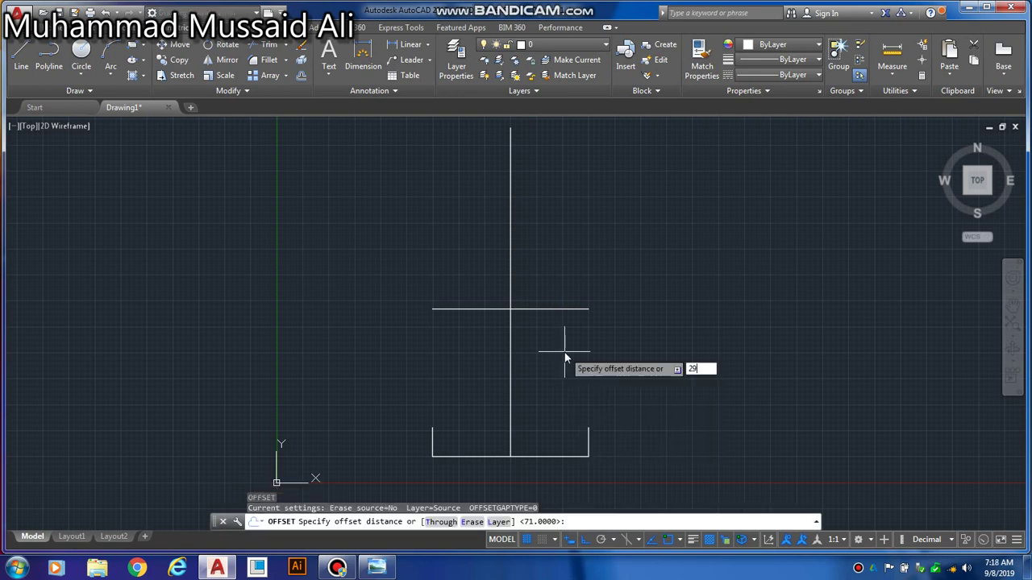
key(Return)
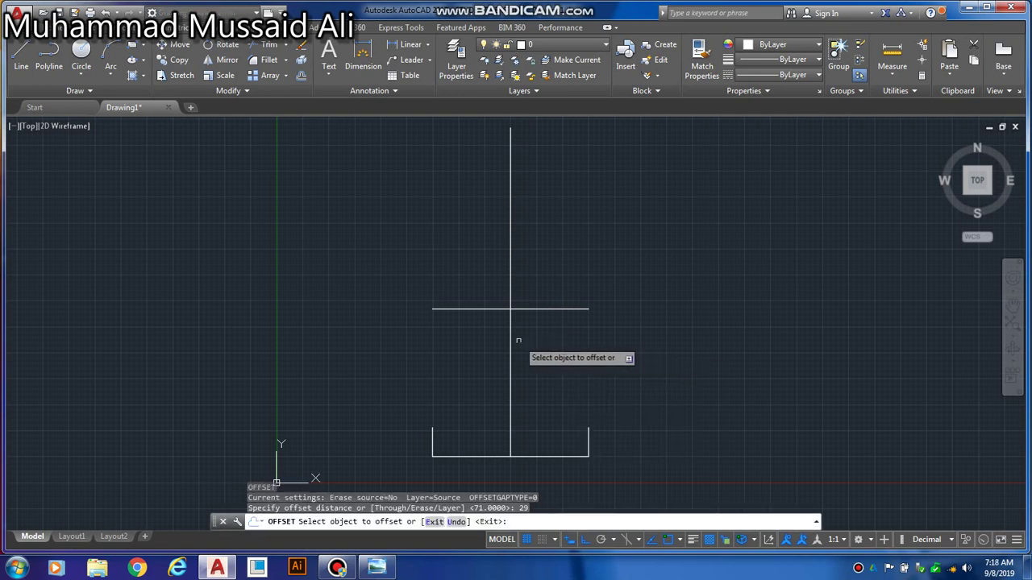
click(510, 339)
click(510, 339)
click(538, 339)
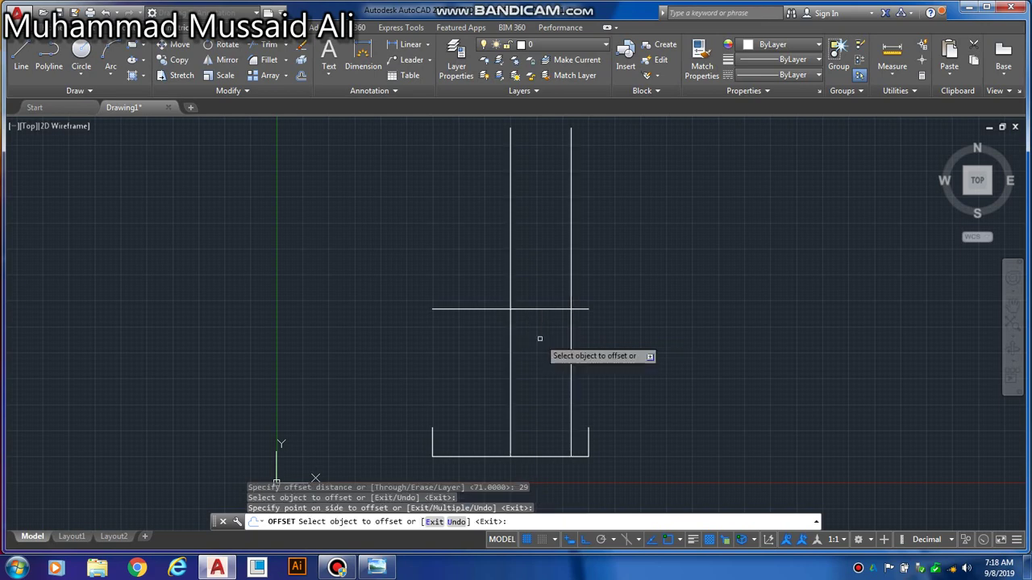
key(Escape)
key(Escape)
key(Escape)
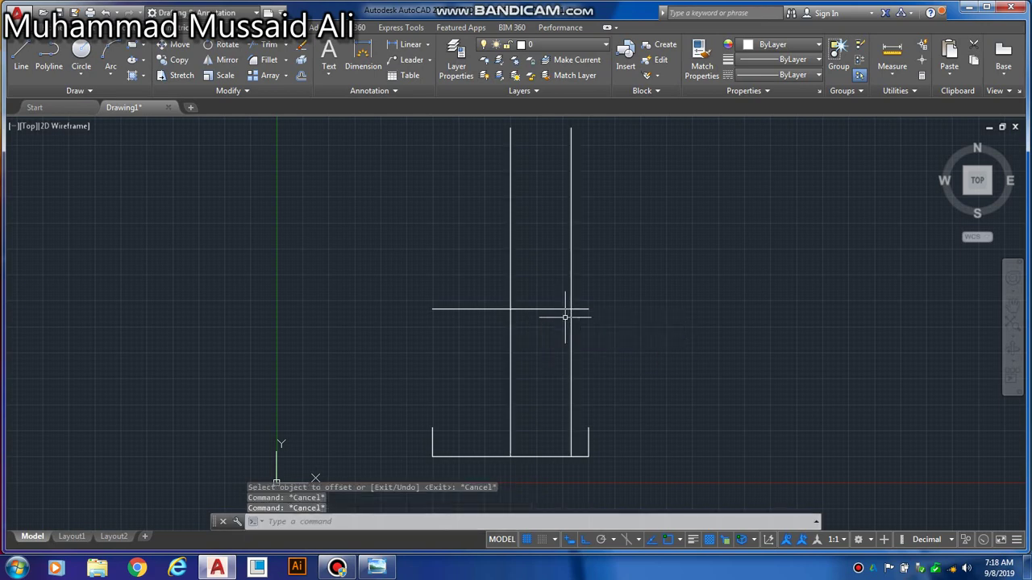
key(Escape)
Step: Check the knight reference dimensions in Photo Viewer, then return to AutoCAD
click(375, 569)
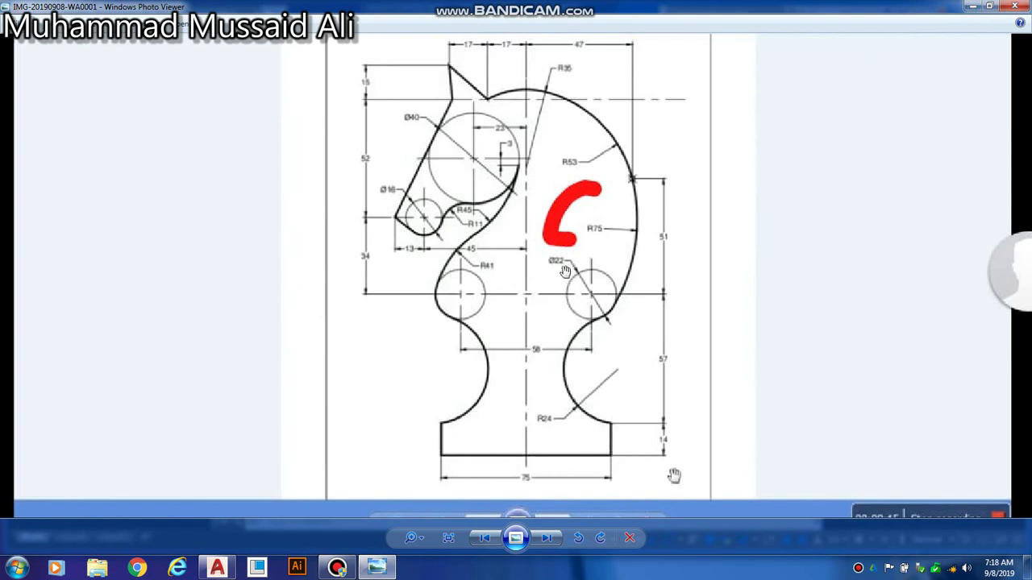
click(971, 7)
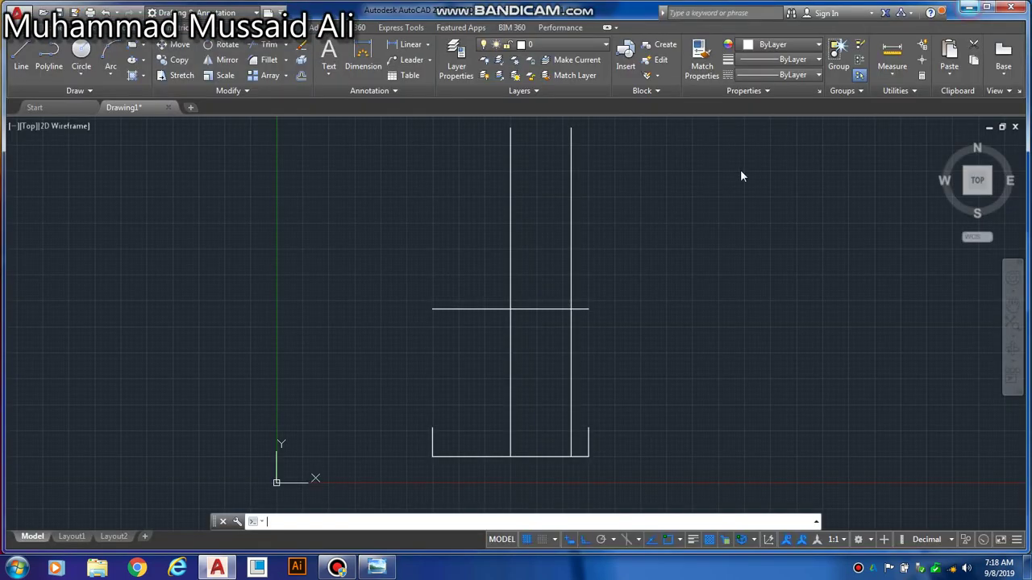
Step: Draw a radius-11 circle at the vertical and horizontal line intersection, then show the reference
text(c)
key(Return)
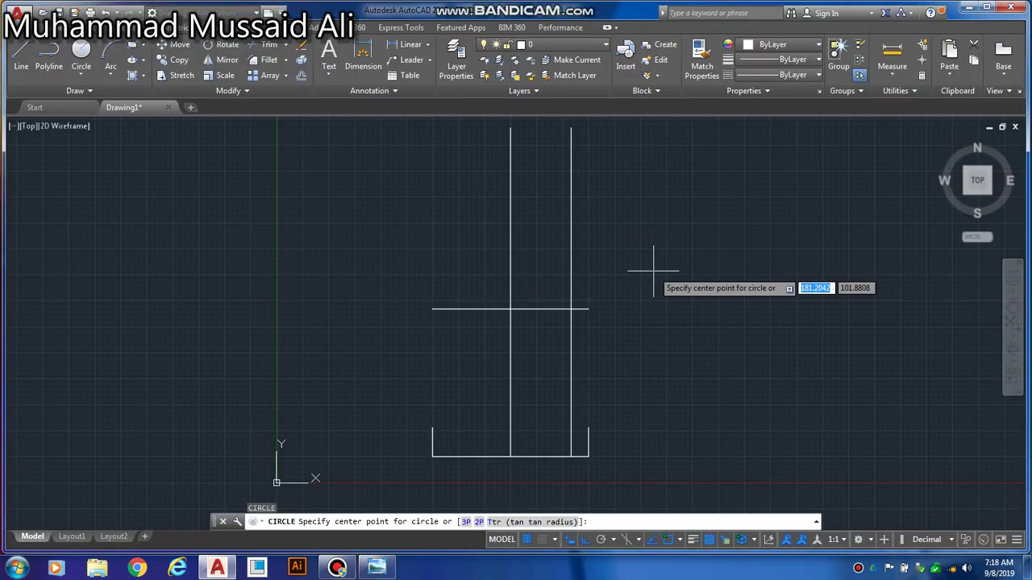
click(570, 309)
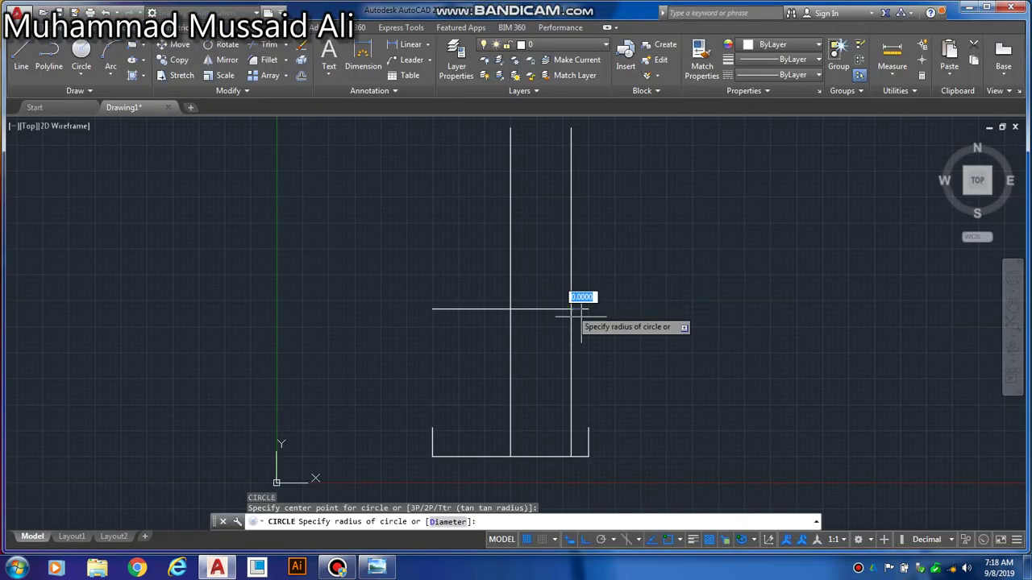
text(11)
key(Return)
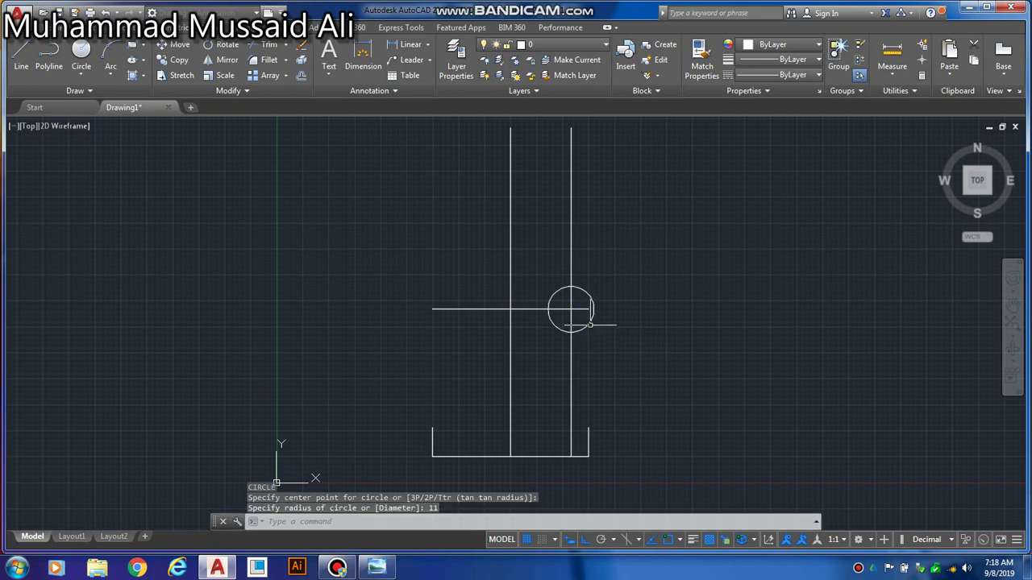
key(Escape)
key(Escape)
key(Escape)
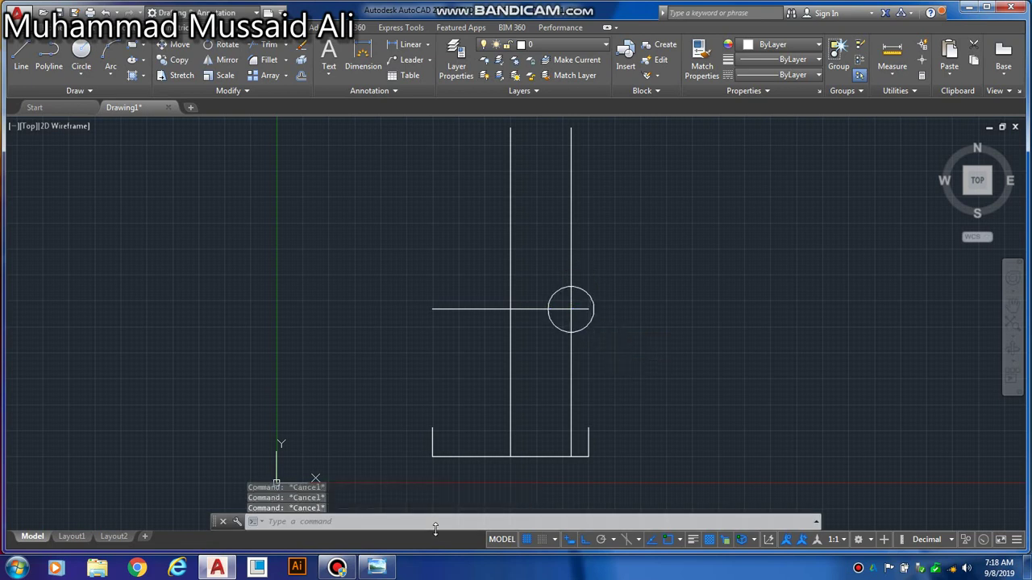
click(377, 568)
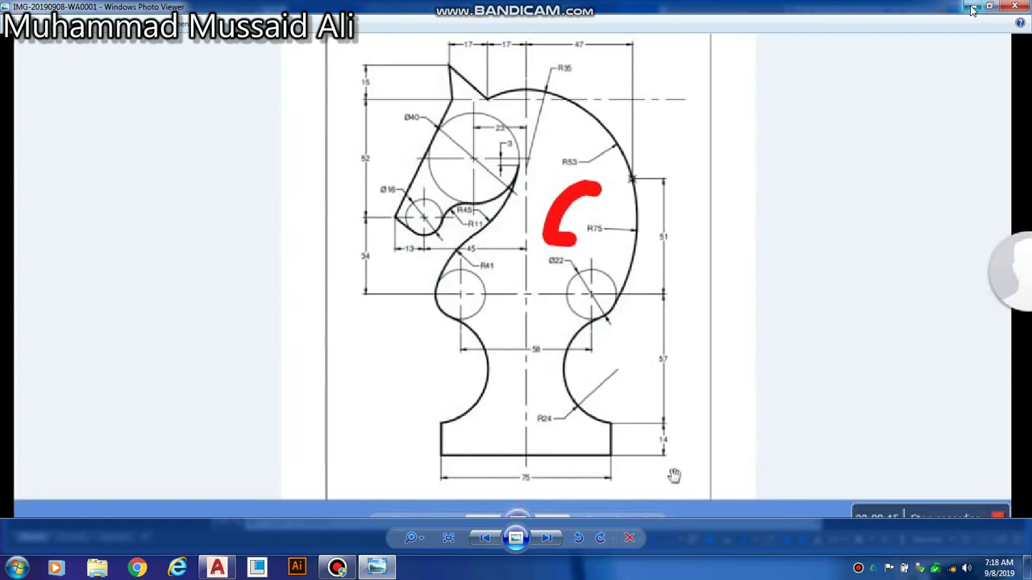
Step: Switch from the knight reference back to the AutoCAD drawing
key(alt+Tab)
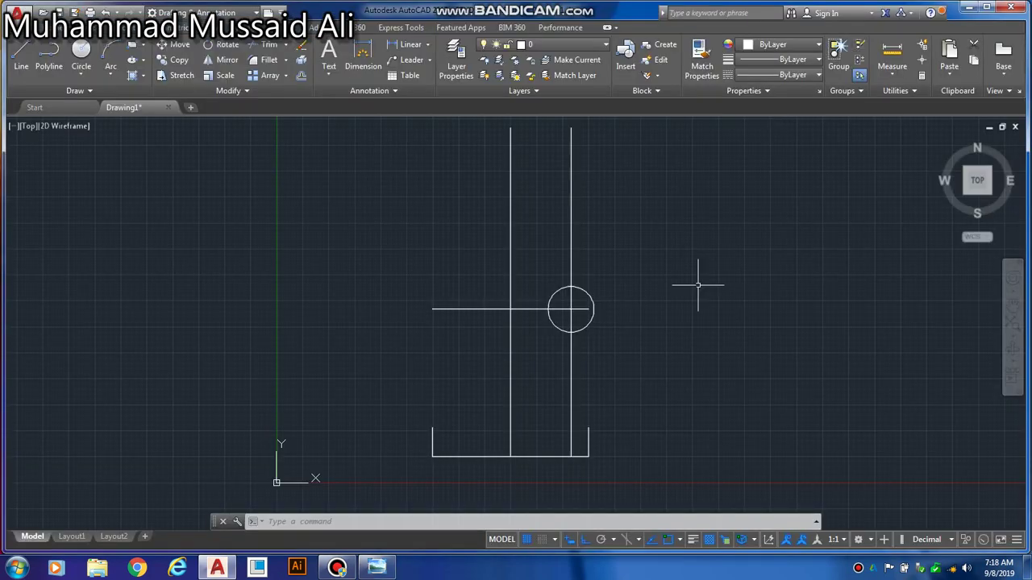
Step: Draw a radius-35 circle centred on the radius-11 circle's centre
text(c)
key(Return)
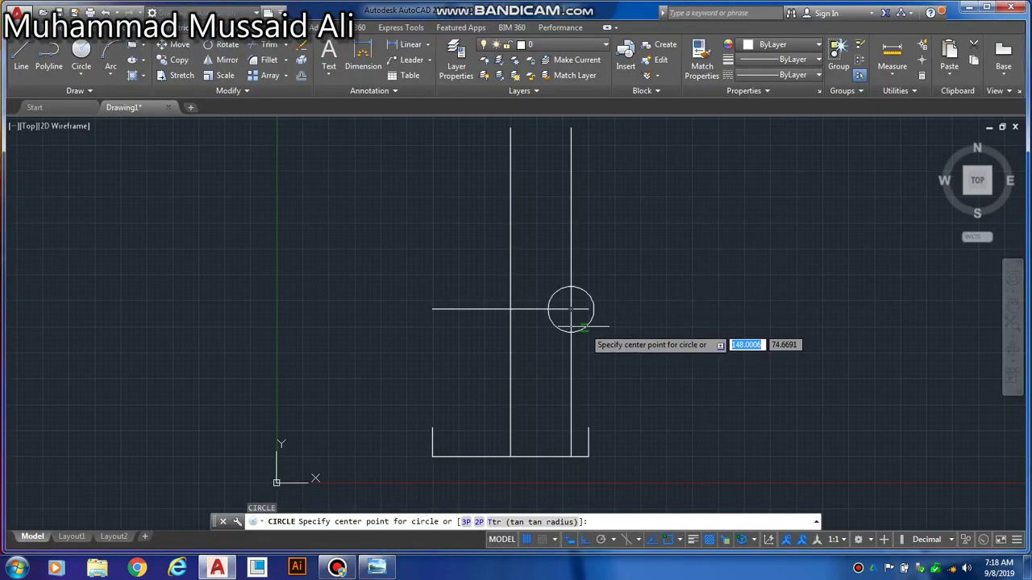
click(571, 309)
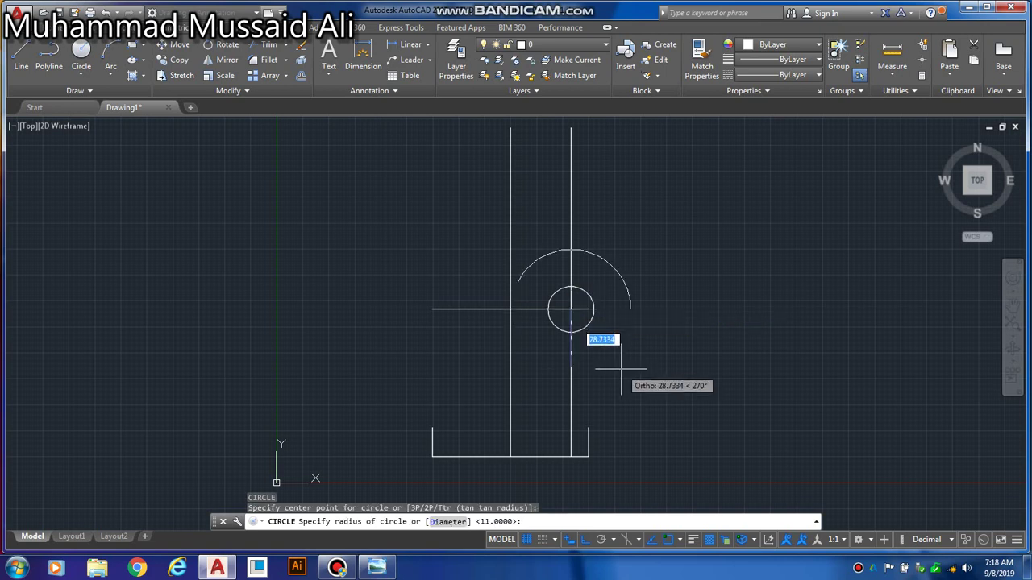
text(35)
key(Return)
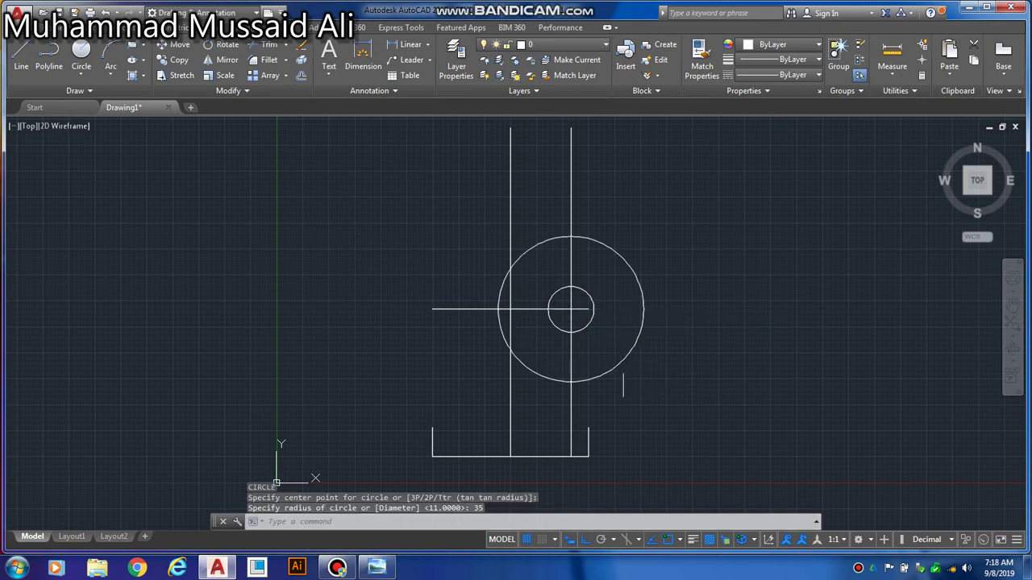
key(Escape)
key(Escape)
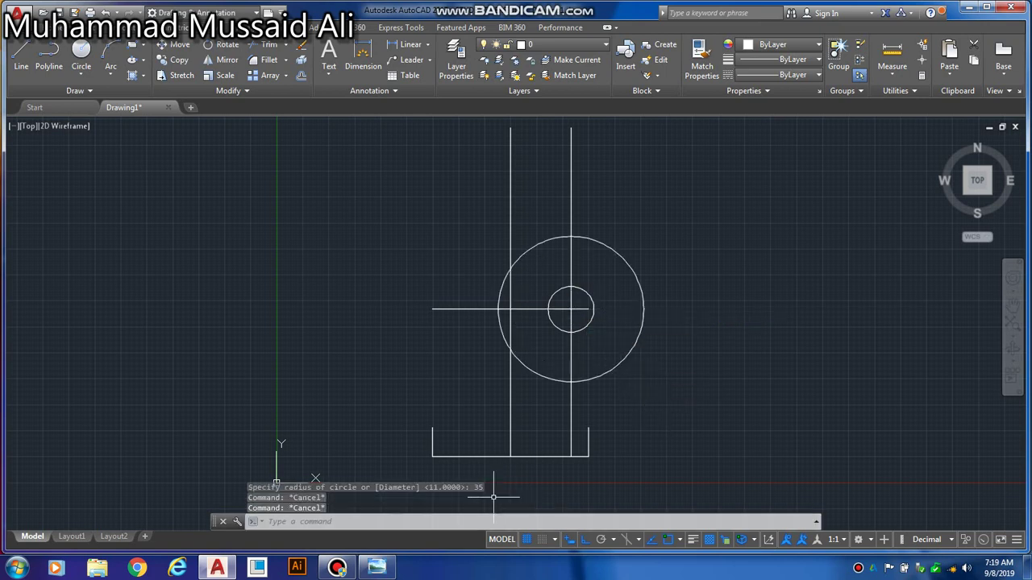
key(Escape)
Step: Reopen the knight reference image to check its dimensions
click(376, 568)
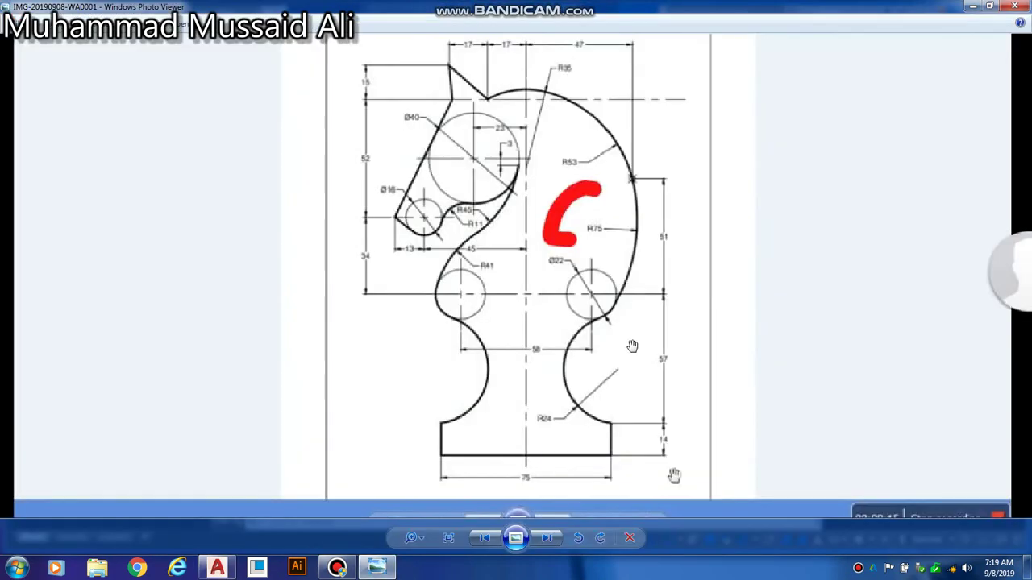
click(610, 428)
Step: Draw a short horizontal line from the base's top-right corner, lengthened left past the vertical line
key(alt+Tab)
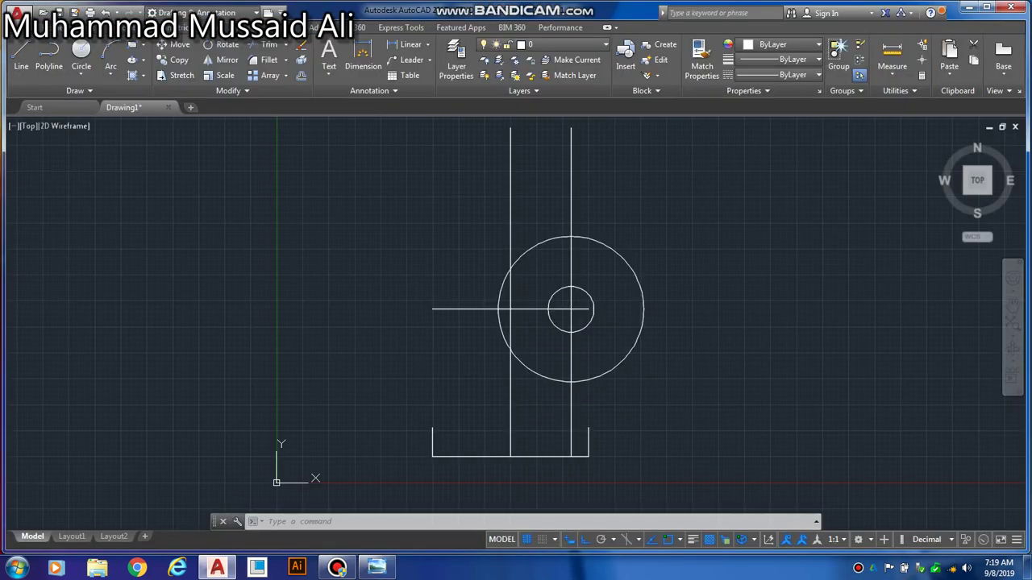
text(l)
key(Return)
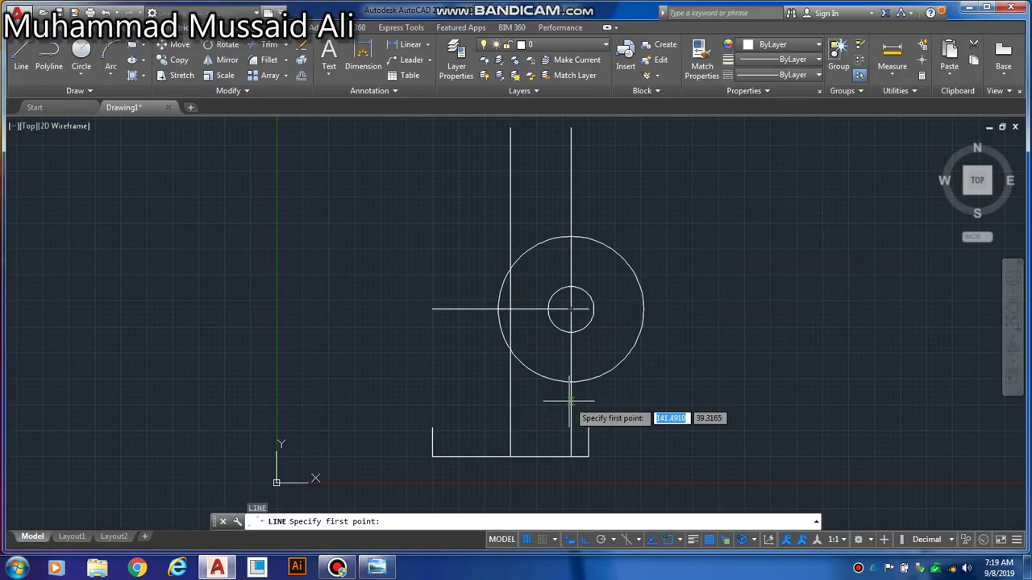
click(588, 428)
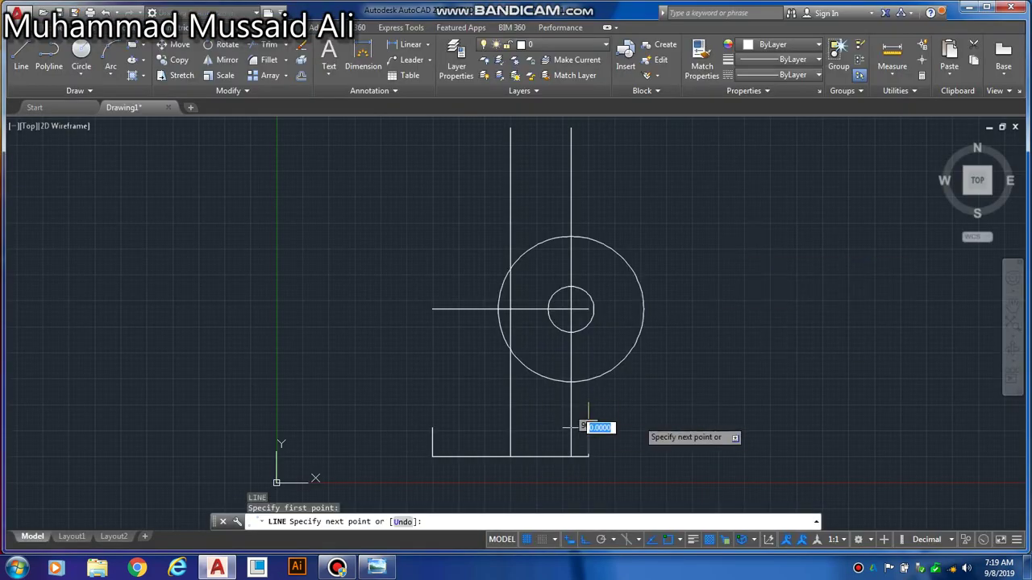
click(645, 423)
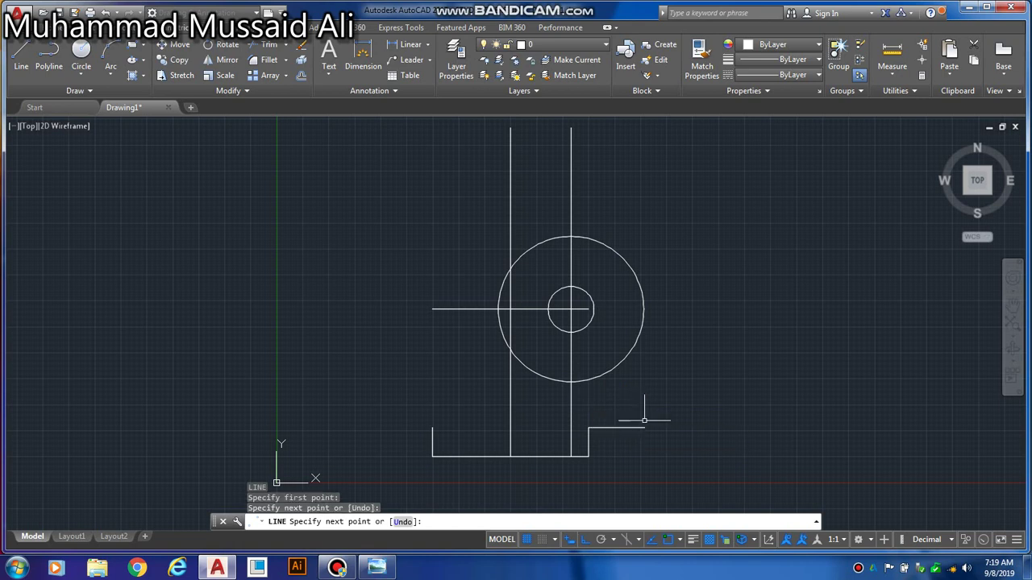
key(Escape)
click(618, 428)
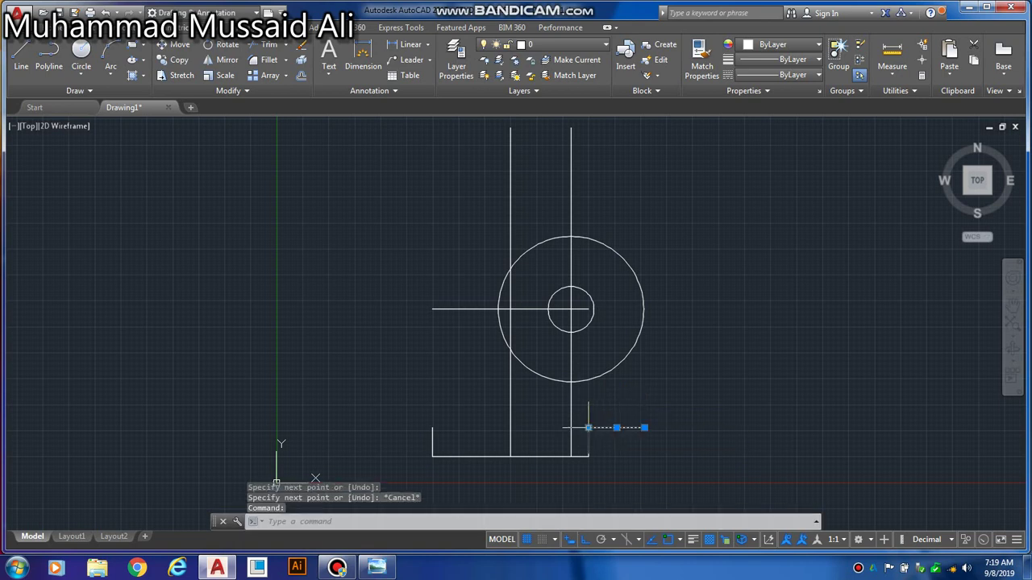
mouse_move(589, 428)
click(633, 469)
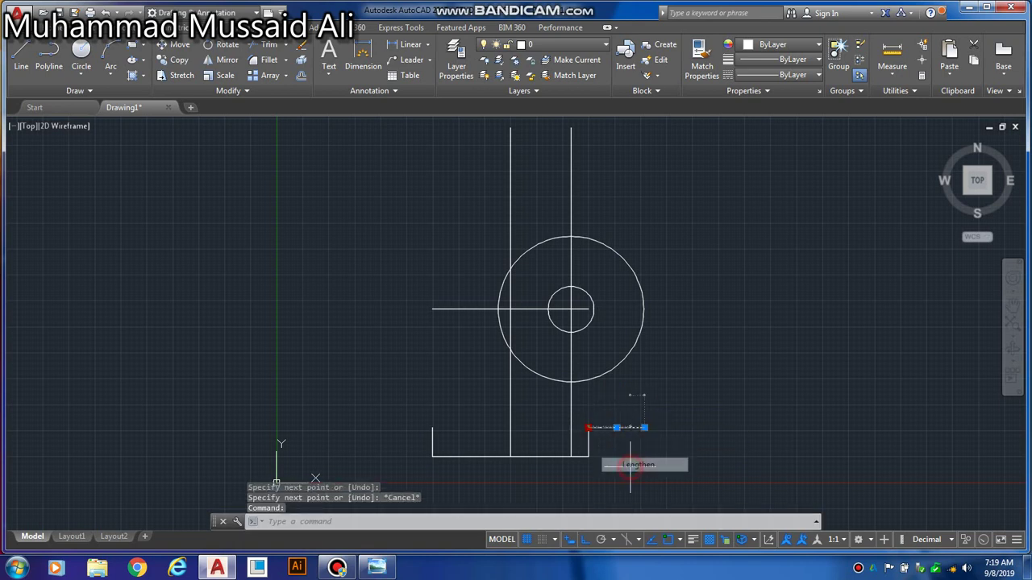
click(539, 449)
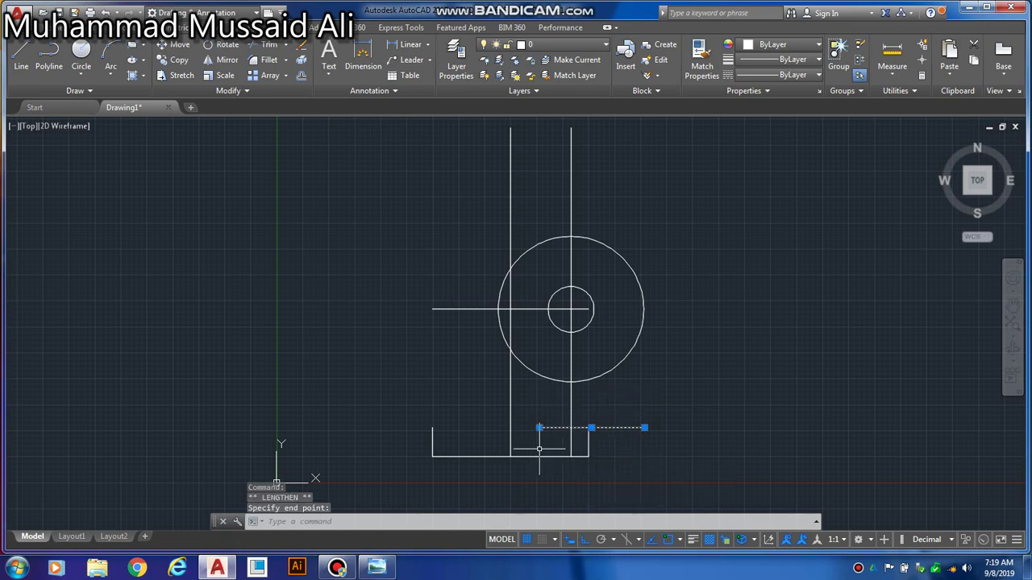
key(Escape)
key(Escape)
key(Escape)
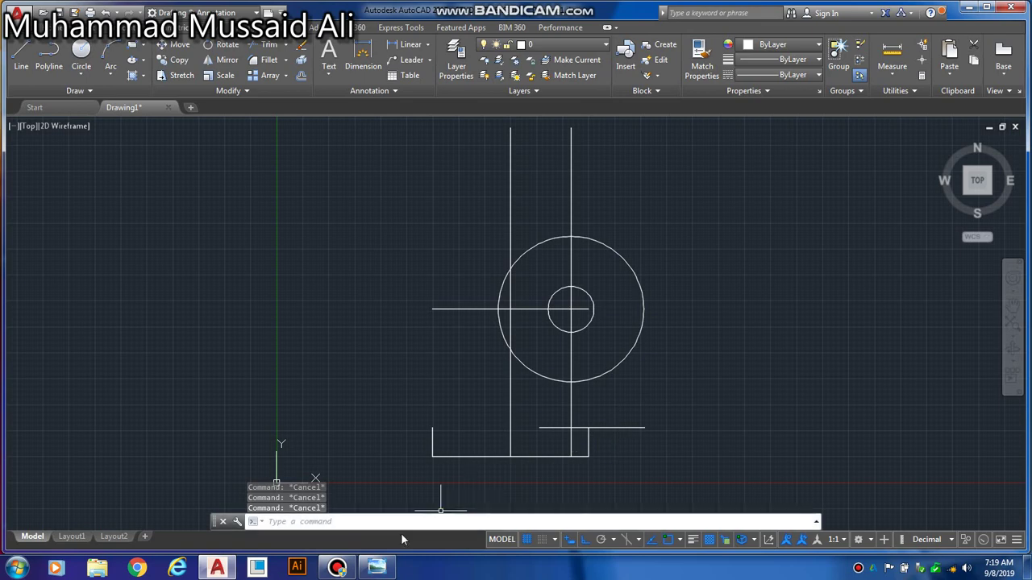
click(391, 562)
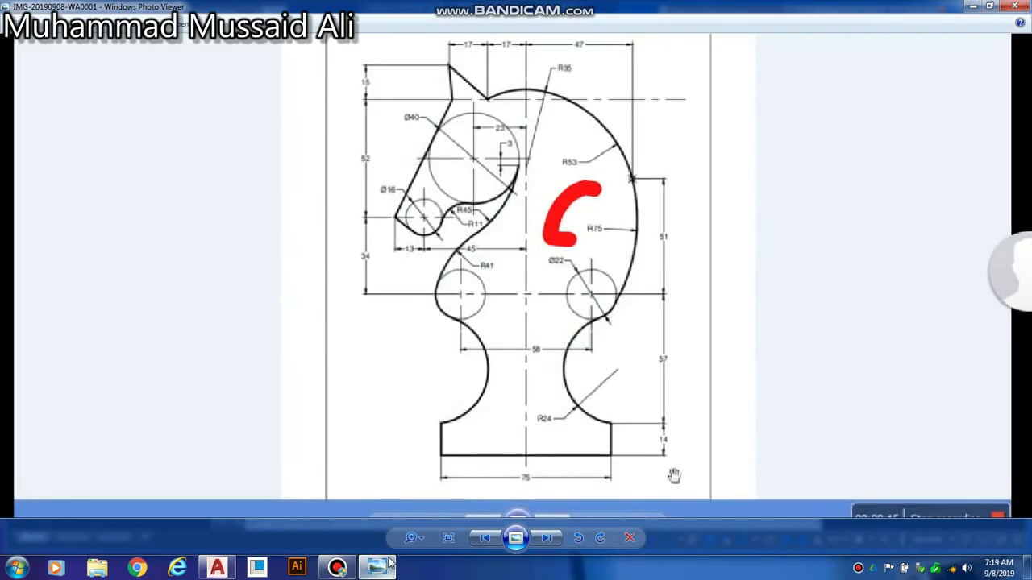
click(390, 562)
Step: Offset the short horizontal line 24 units upward
text(o)
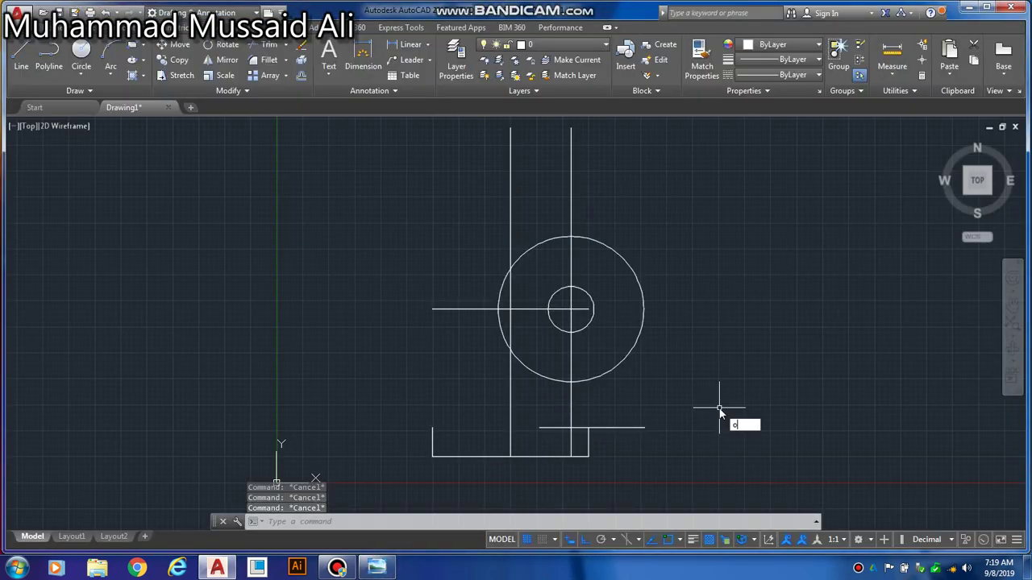
key(Return)
text(24)
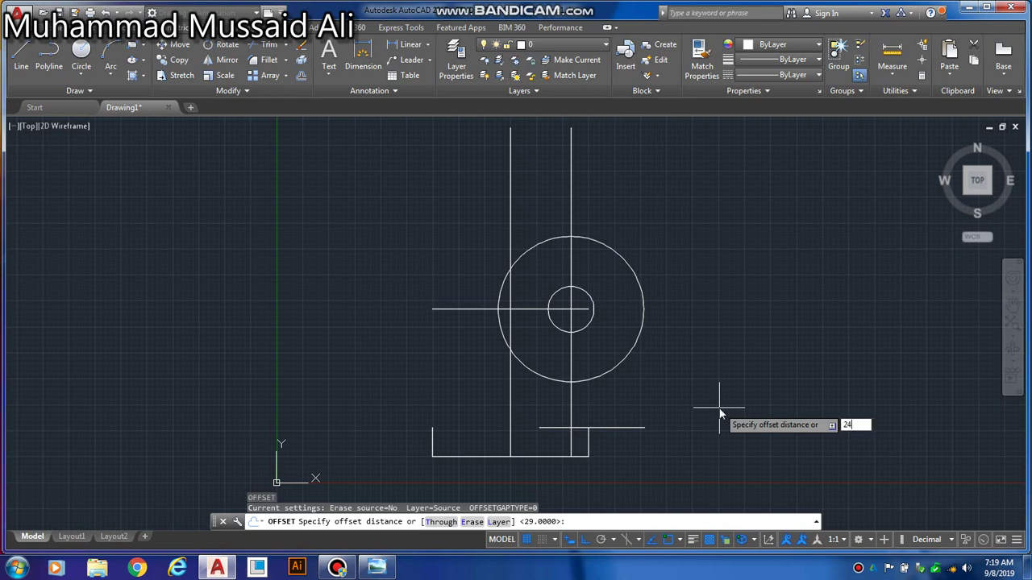
key(Return)
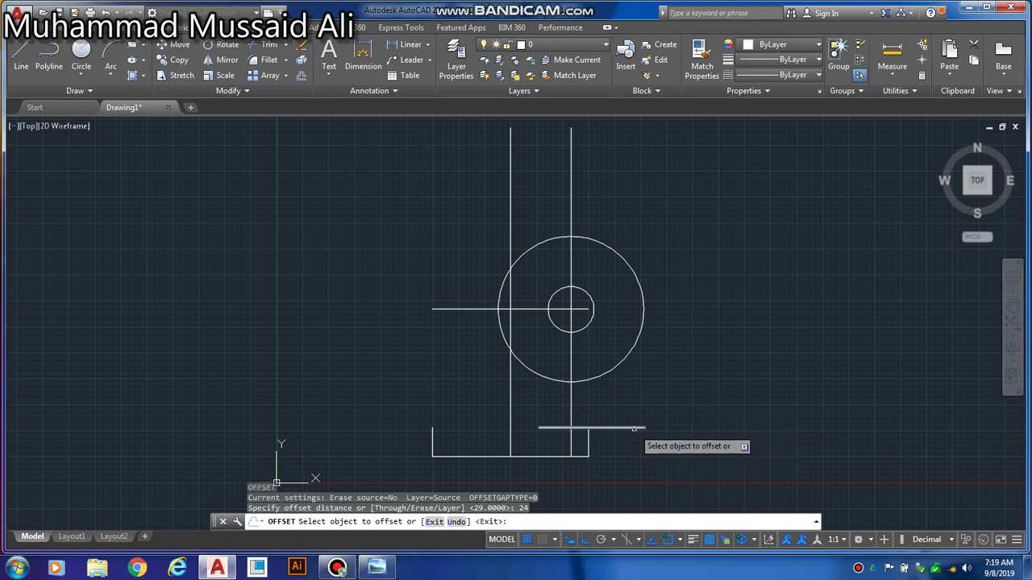
click(634, 428)
click(630, 383)
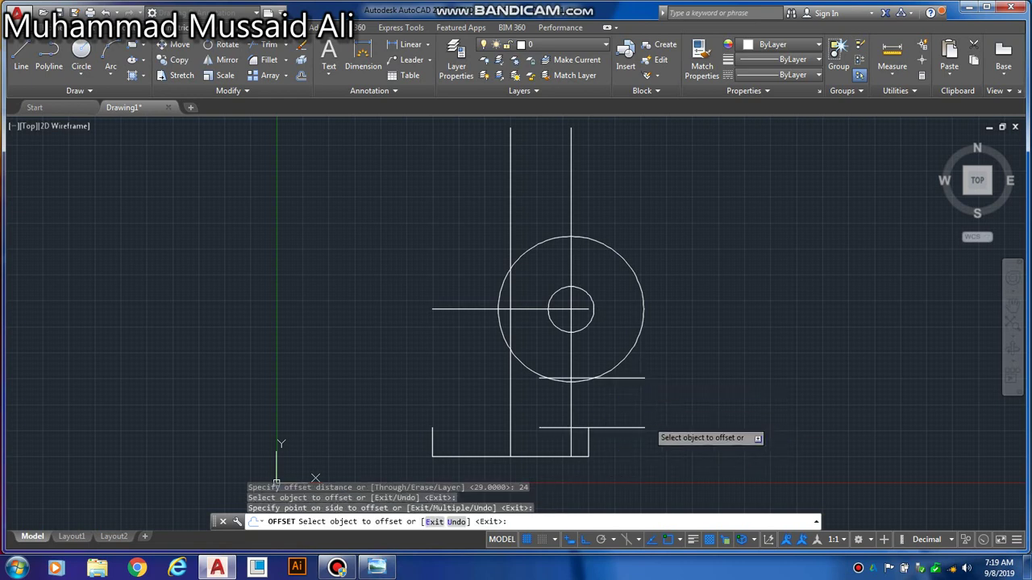
key(Escape)
key(Escape)
key(Escape)
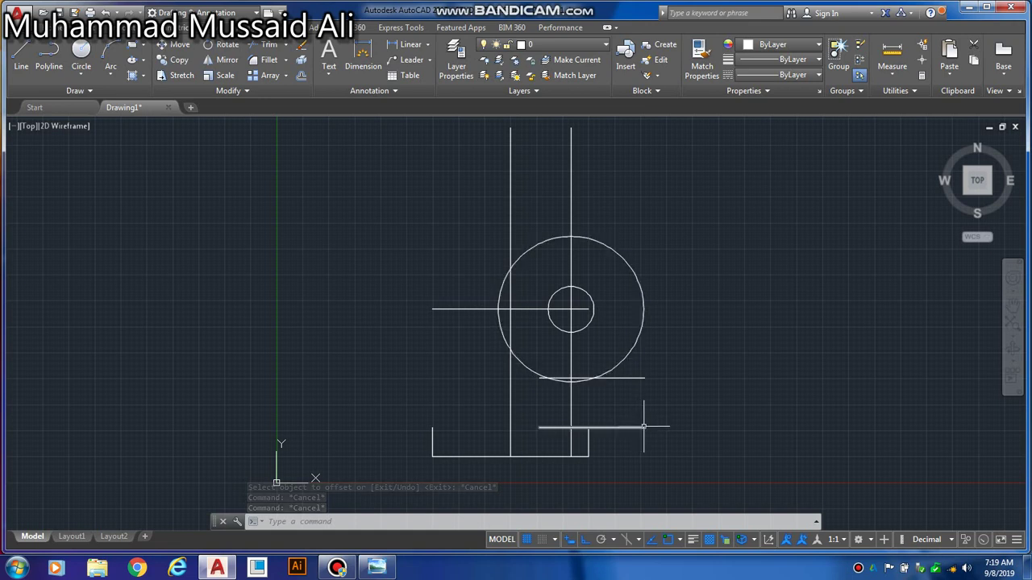
Step: Draw a radius-24 circle centred on the lower horizontal line
text(c)
key(Return)
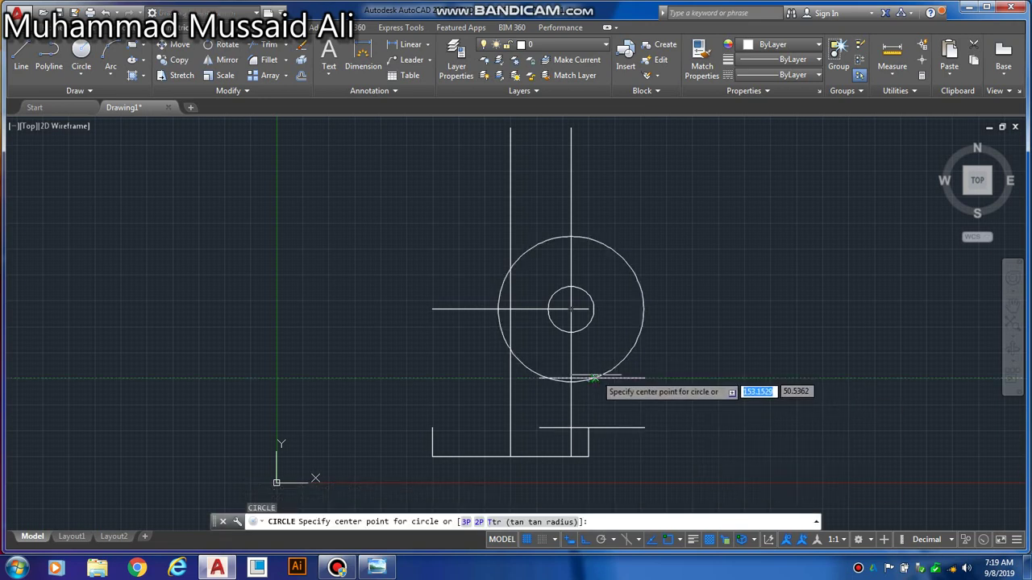
click(594, 378)
text(24)
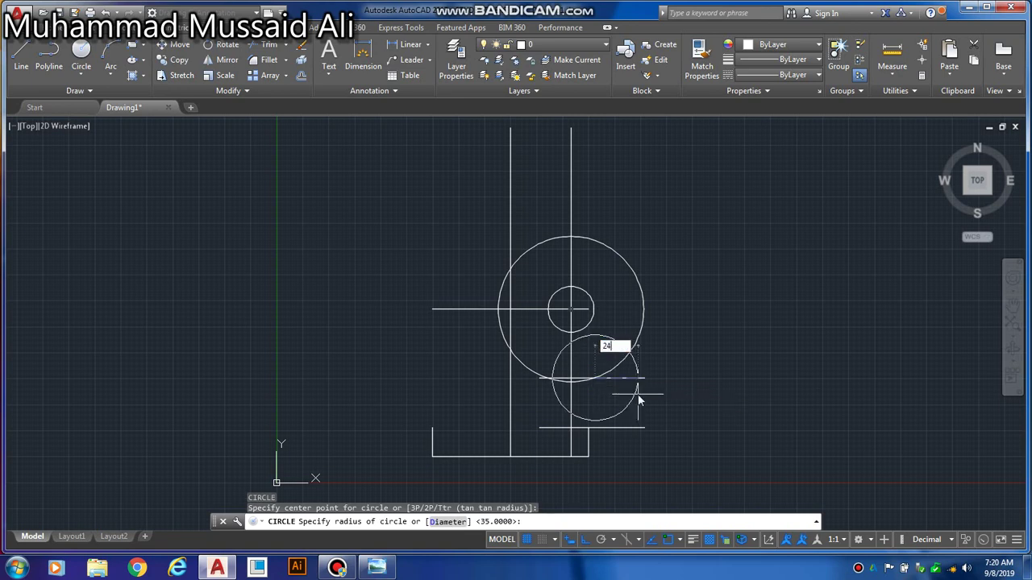
key(Return)
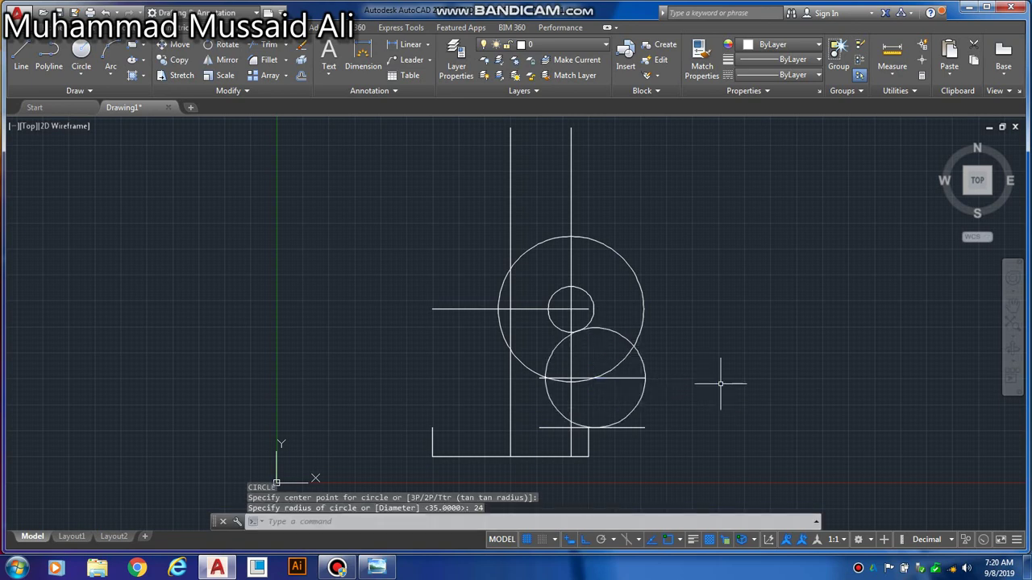
key(Escape)
key(Escape)
key(Escape)
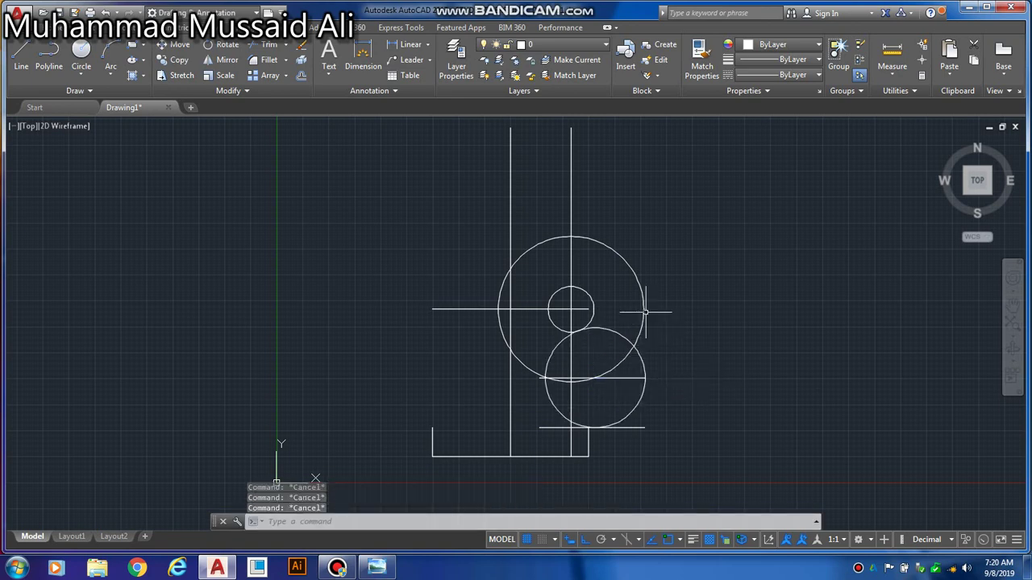
click(645, 310)
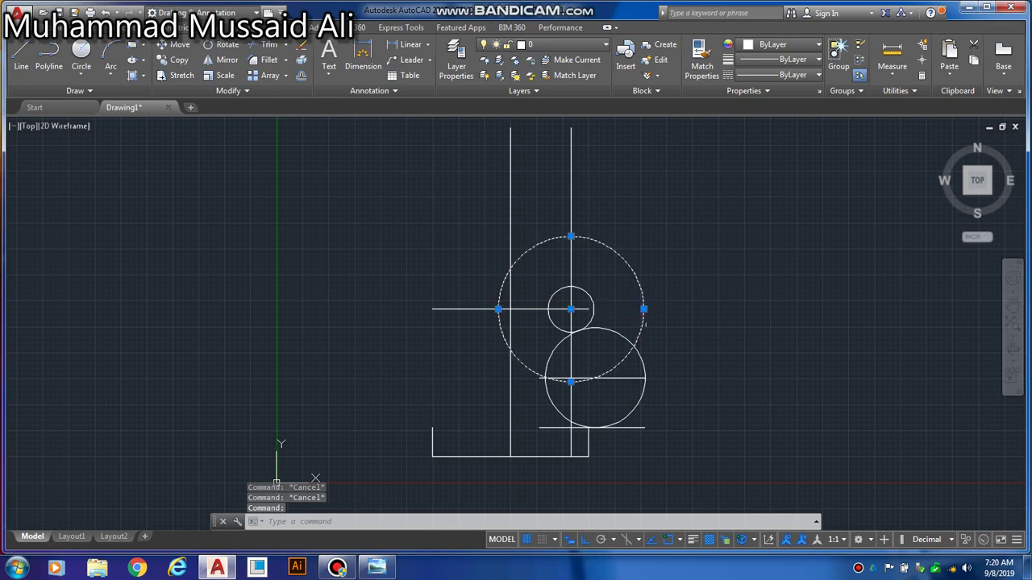
Step: Erase the radius-35 circle, right vertical construction line and short lower line, then window-select the rest
click(571, 272)
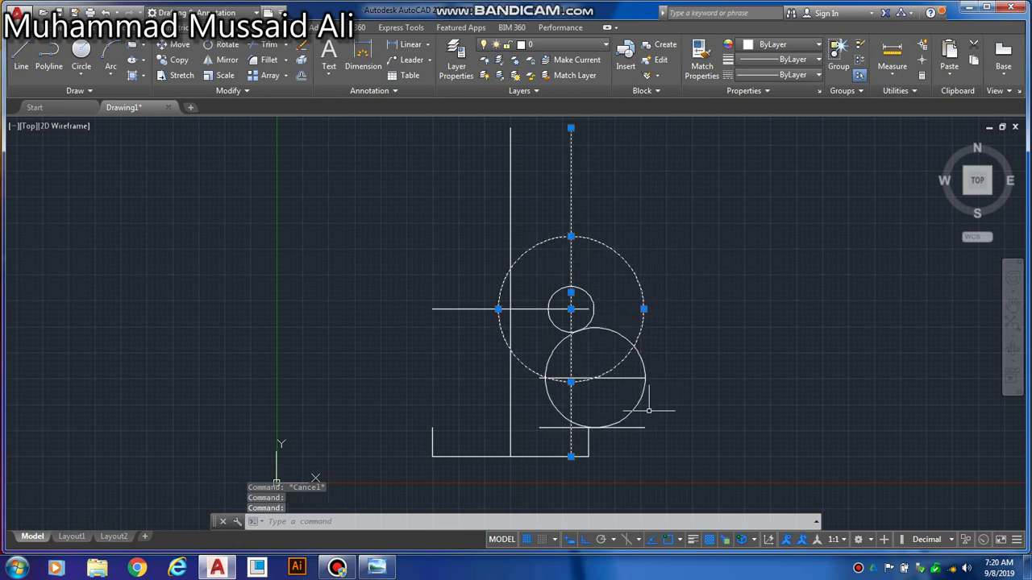
click(632, 428)
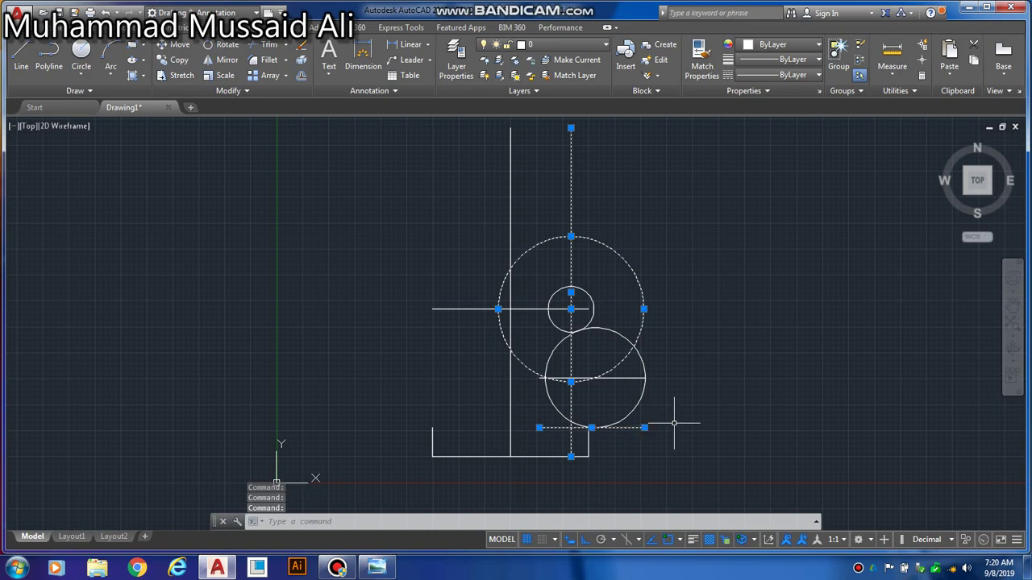
key(Delete)
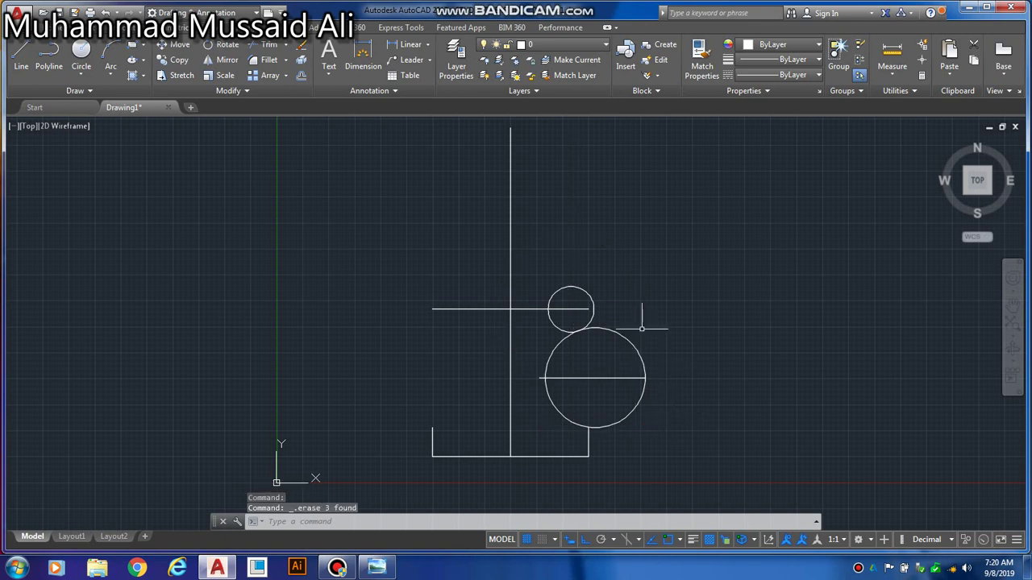
click(659, 240)
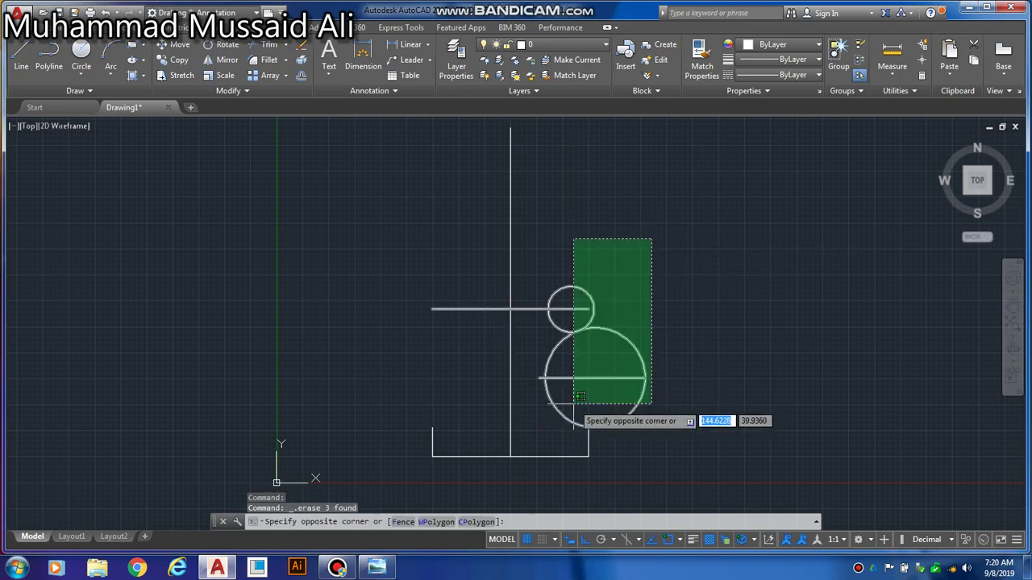
click(542, 470)
Step: Extend the short vertical line at the base's right upward using its Lengthen grip
text(t)
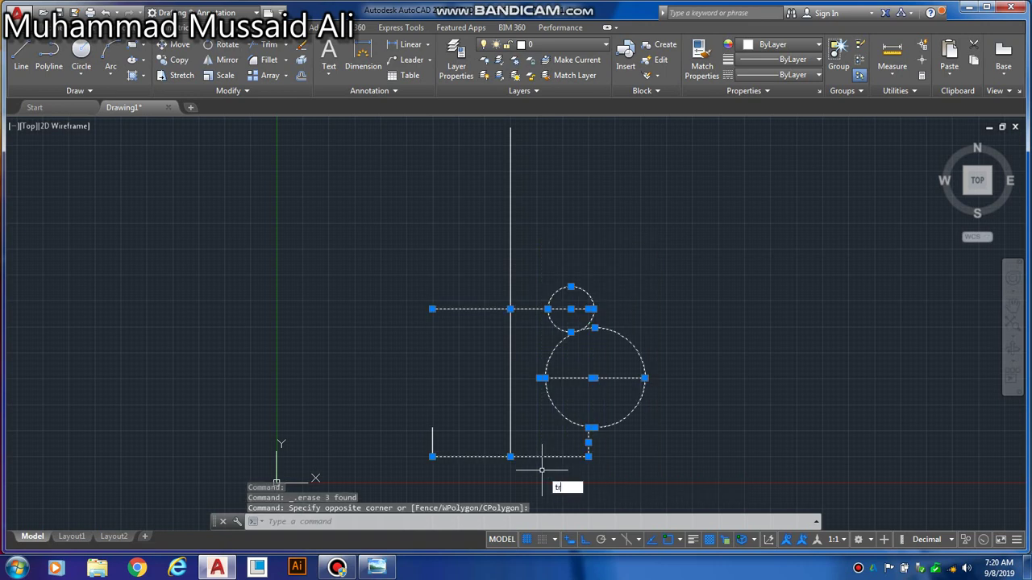
text(r)
key(Return)
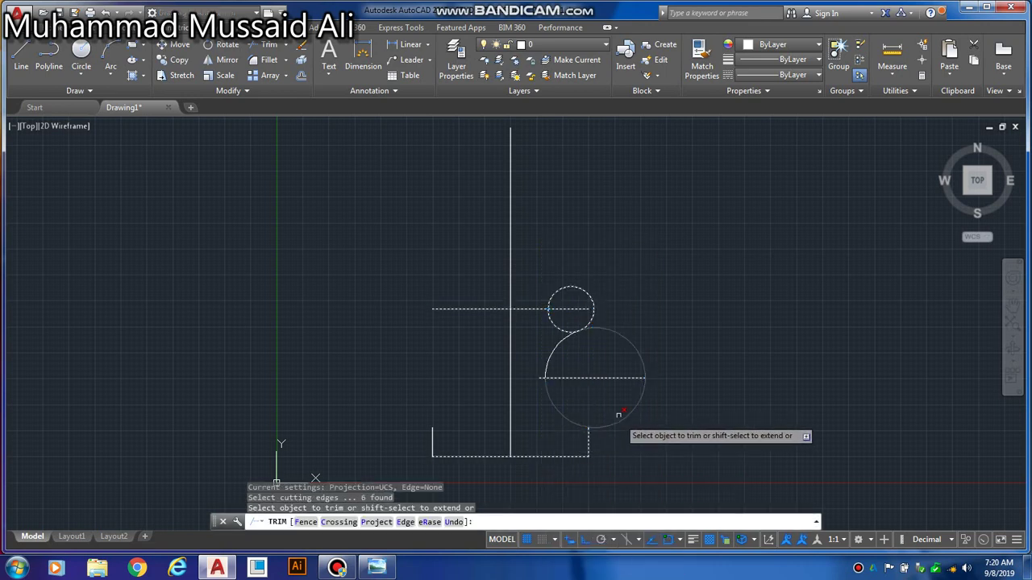
key(Escape)
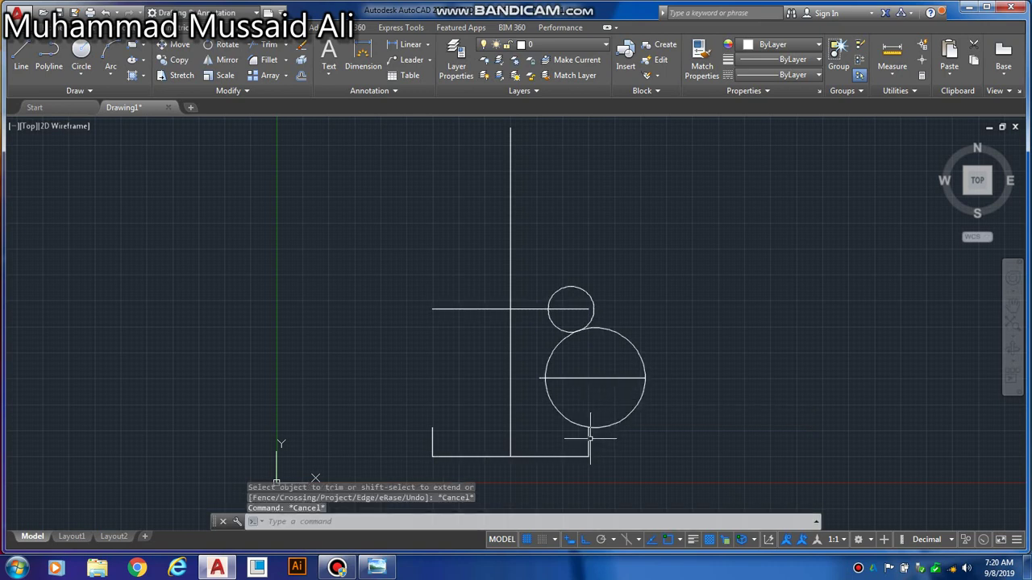
click(588, 438)
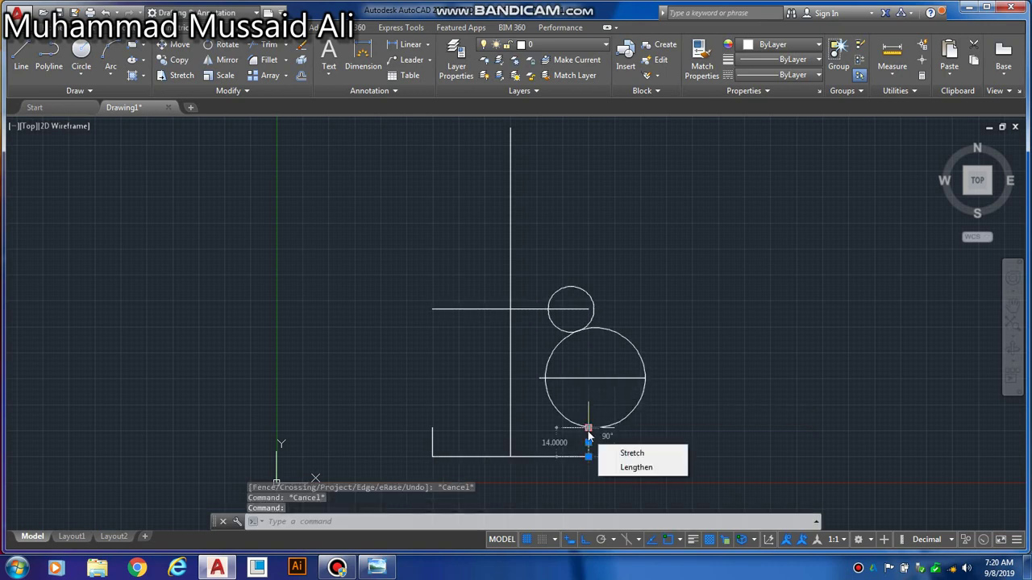
click(629, 468)
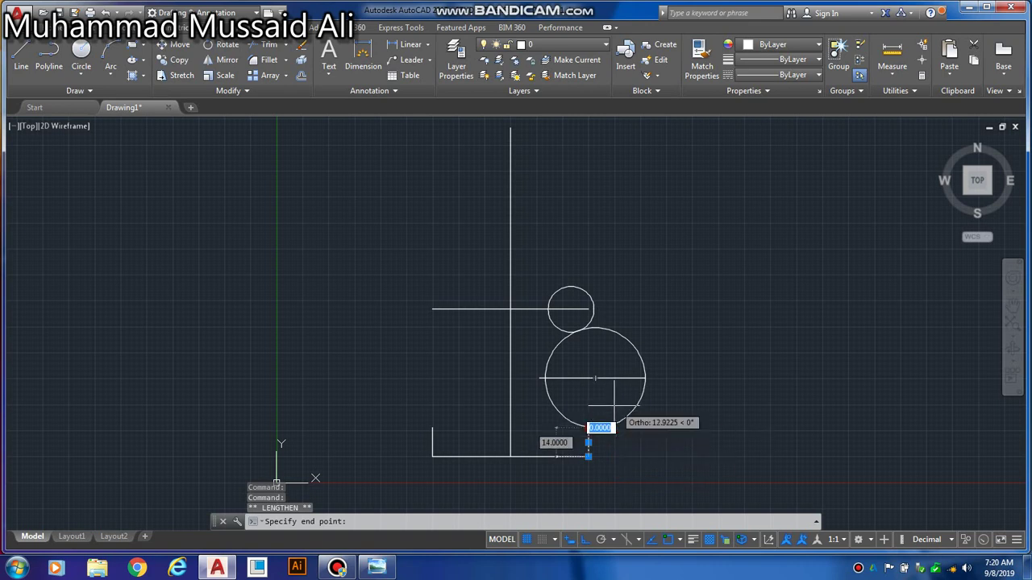
click(609, 392)
key(Escape)
key(Escape)
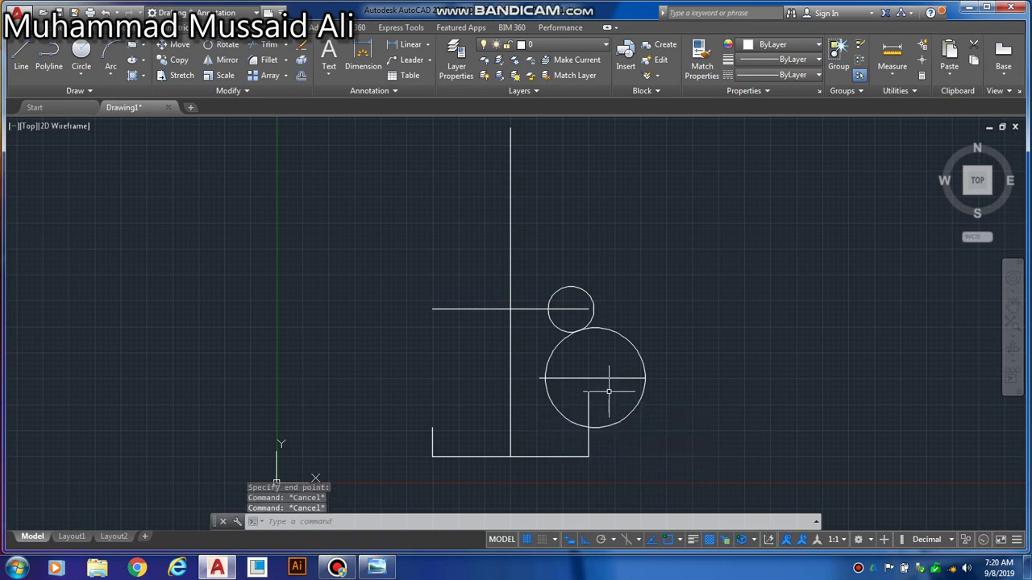
key(Escape)
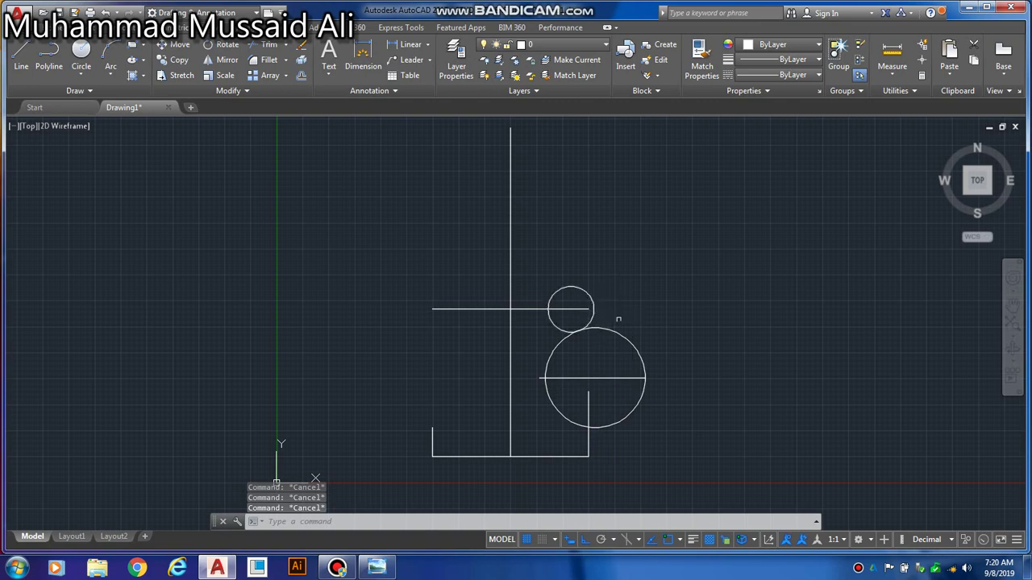
Step: Trim the circles' right halves into connected arcs forming the S-curve
click(722, 230)
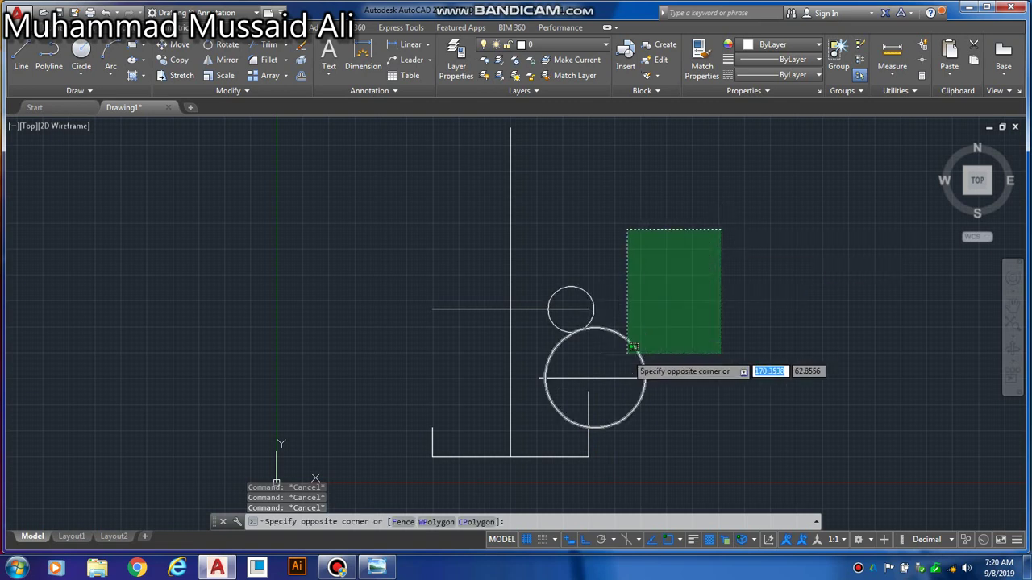
click(528, 457)
text(tr)
key(Return)
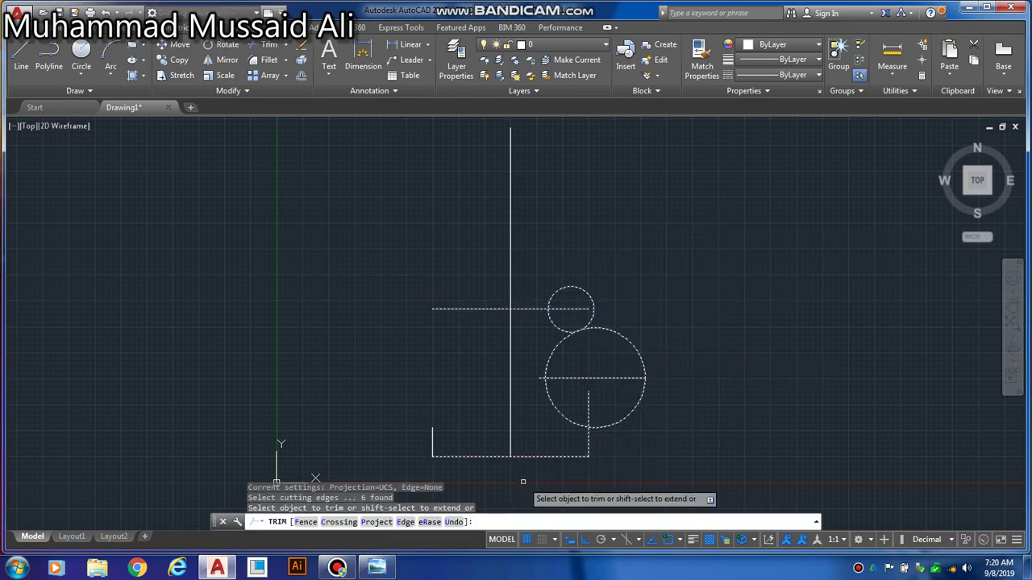
click(624, 420)
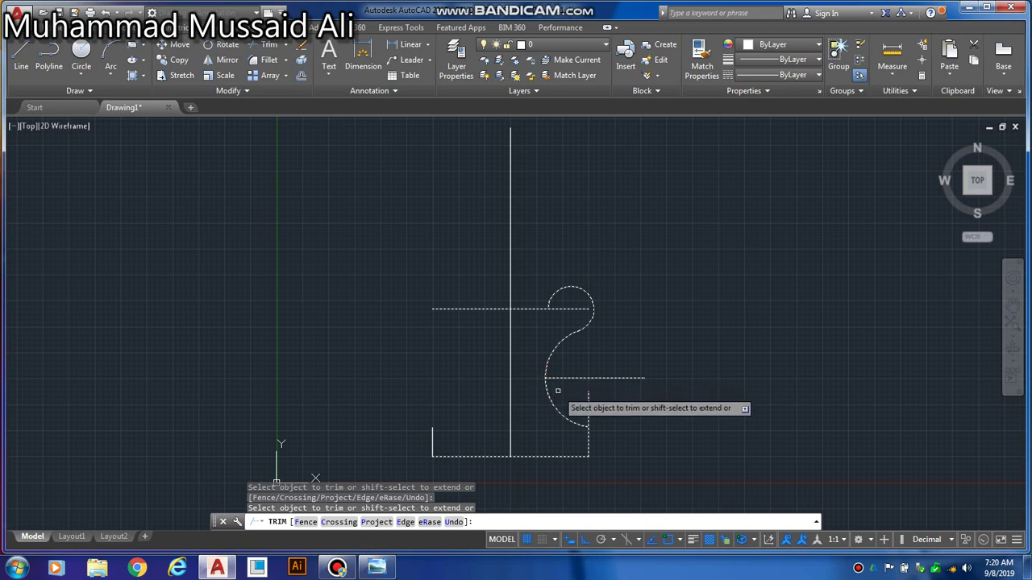
key(Escape)
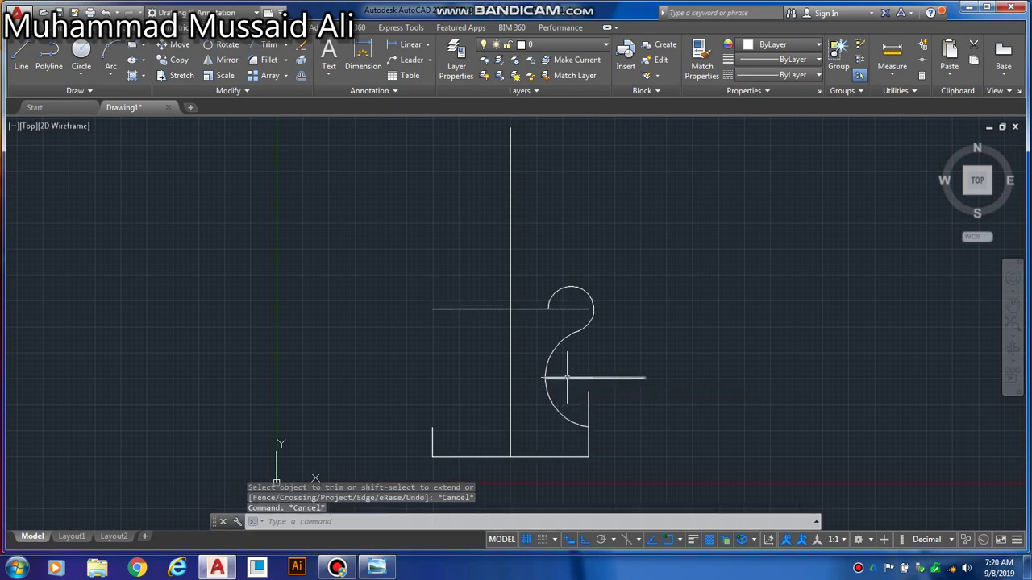
Step: Delete the leftover horizontal line across the lower arc and select that arc
click(567, 376)
key(Delete)
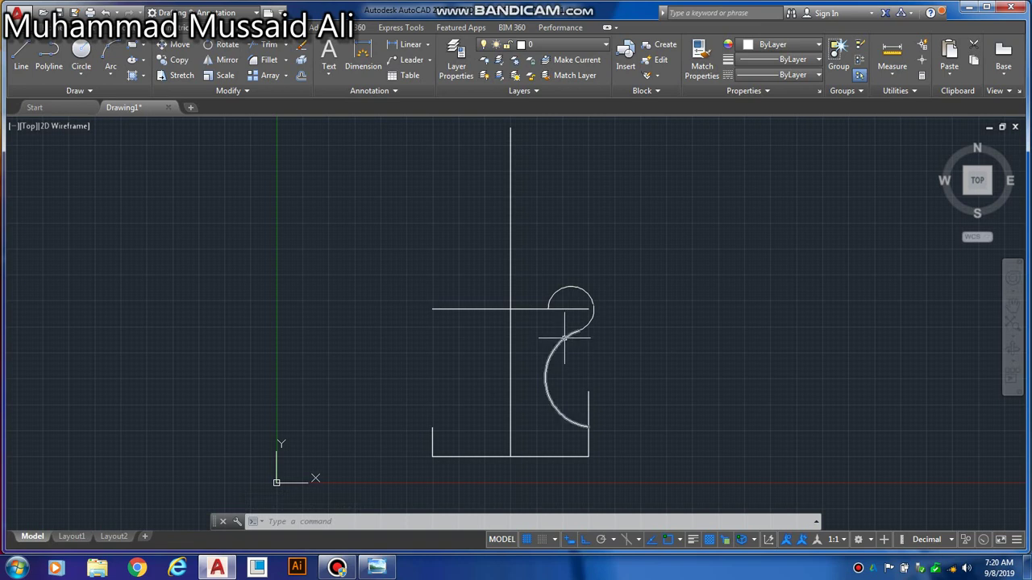
click(573, 328)
Step: Mirror both S-curve arcs across the vertical centre line, keeping the originals
click(591, 310)
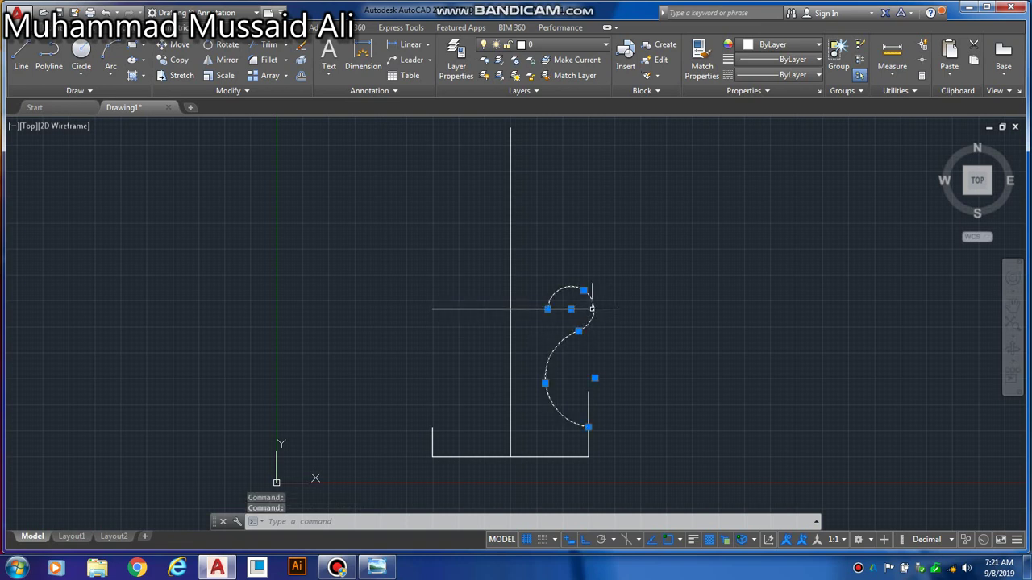
text(mi)
key(Return)
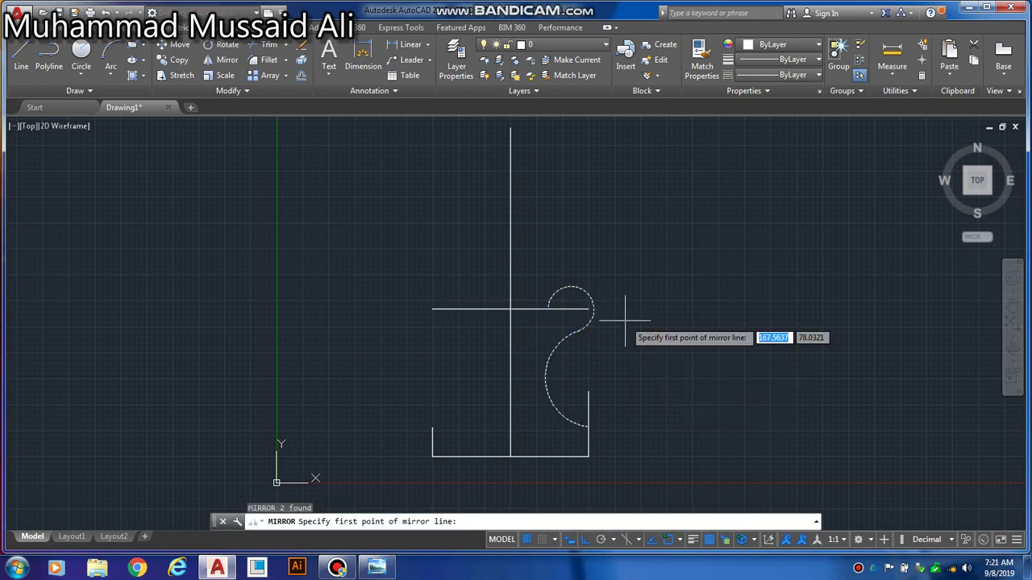
click(505, 308)
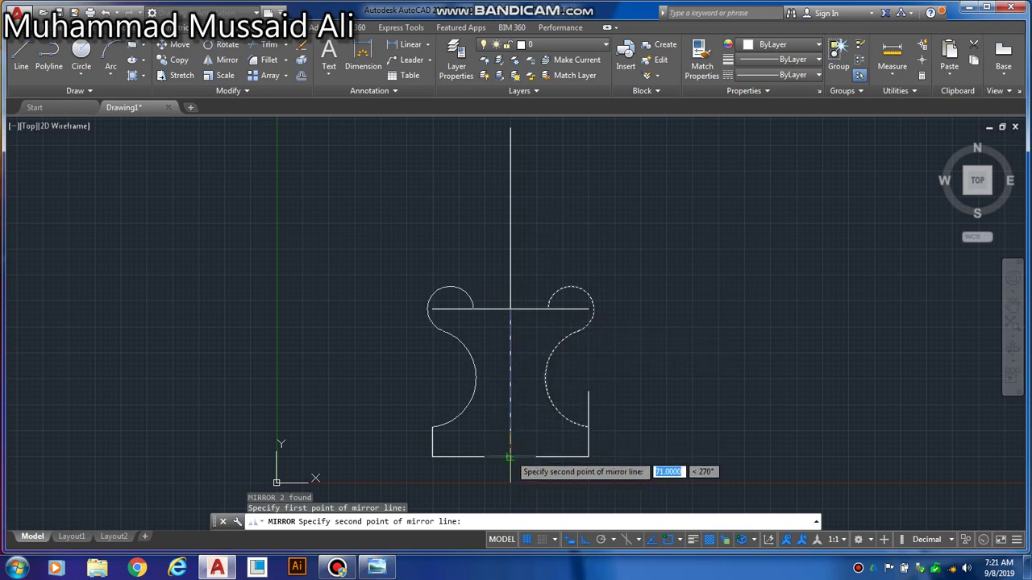
click(510, 458)
click(538, 501)
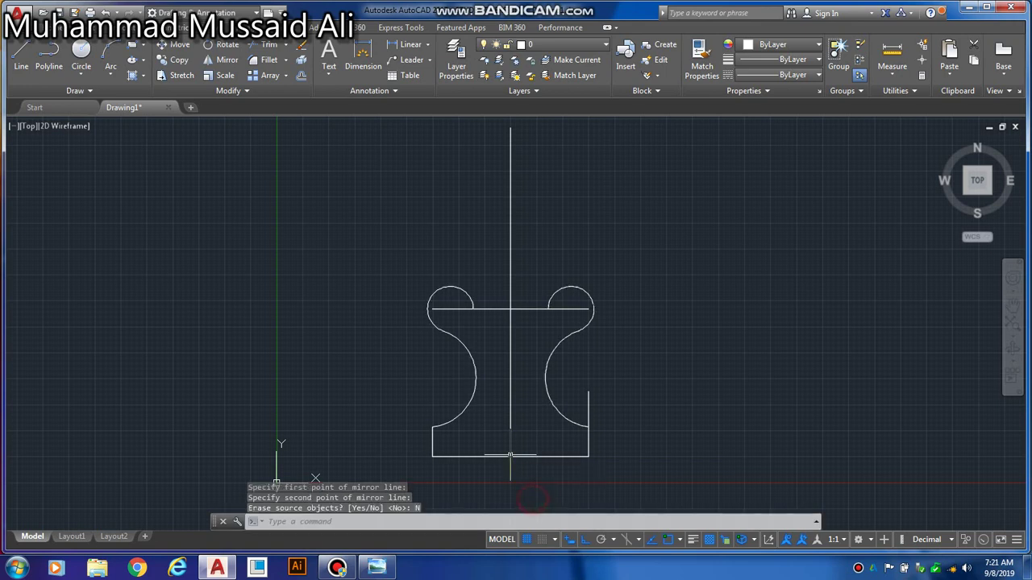
key(Escape)
key(Escape)
key(Escape)
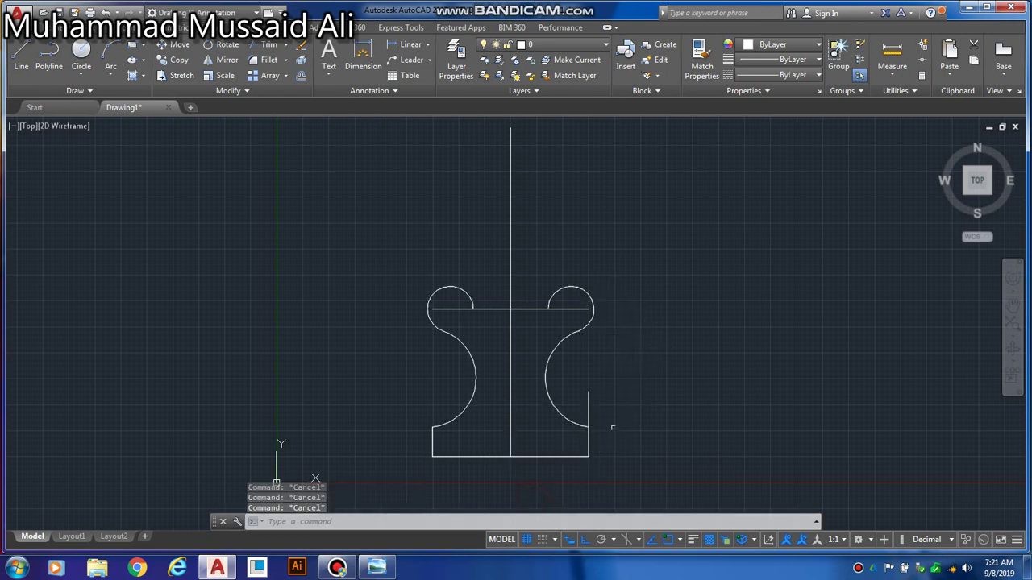
Step: Trim the short vertical segment at the base's right corner and delete the stray short horizontal line
text(l)
key(Return)
click(588, 427)
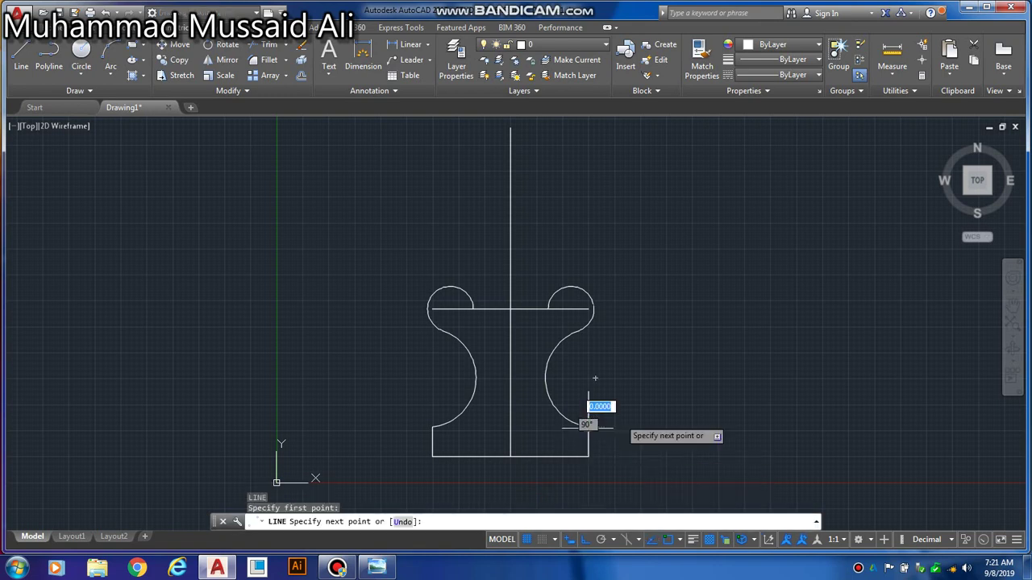
key(Escape)
key(Escape)
key(Escape)
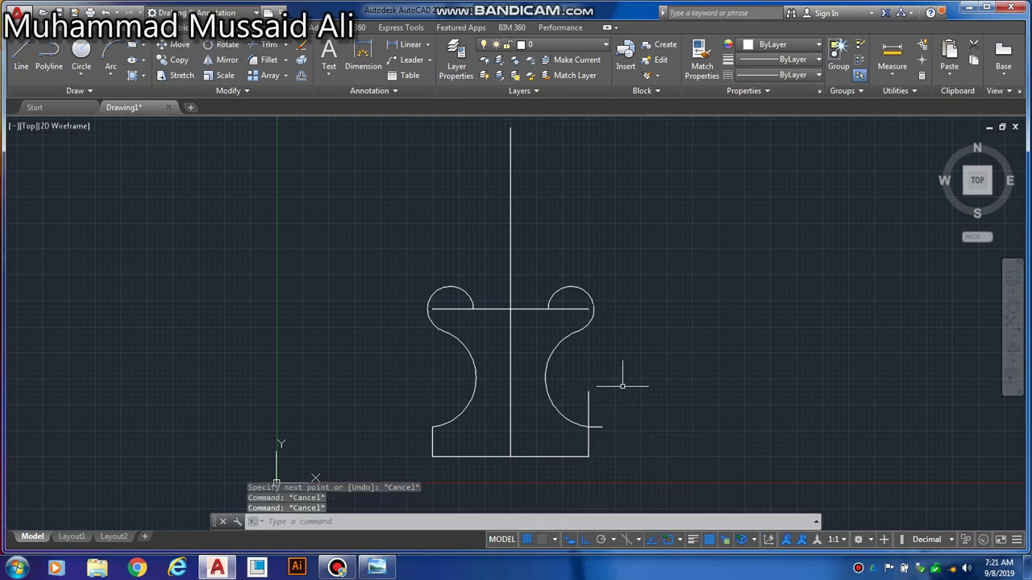
drag(622, 386, 545, 467)
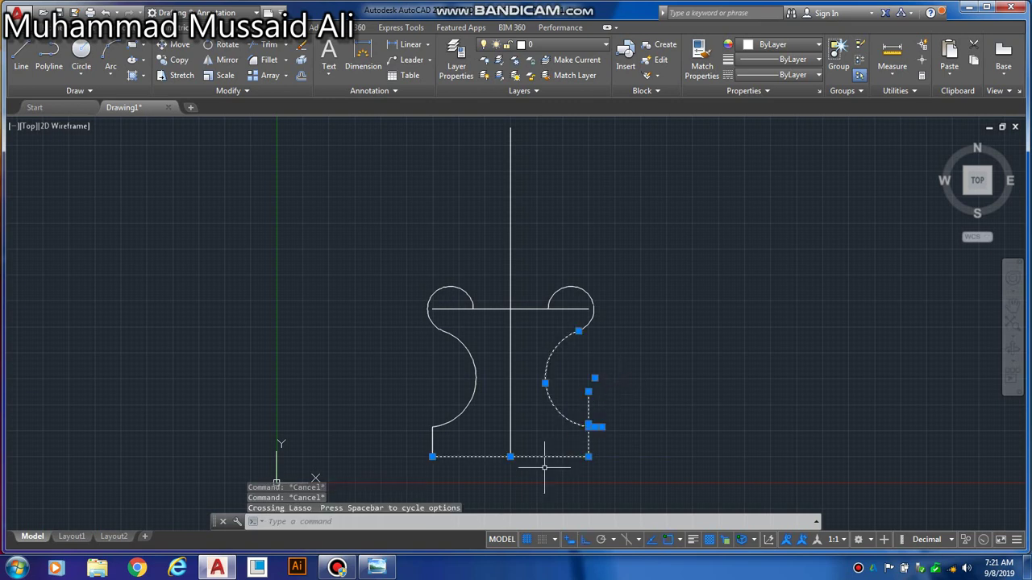
text(tr)
key(Return)
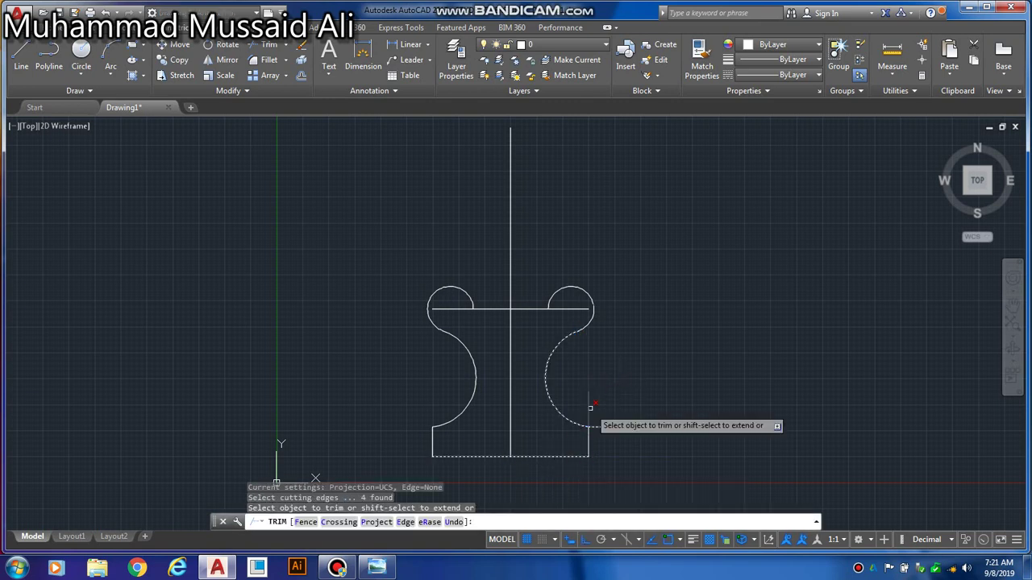
click(590, 408)
key(Escape)
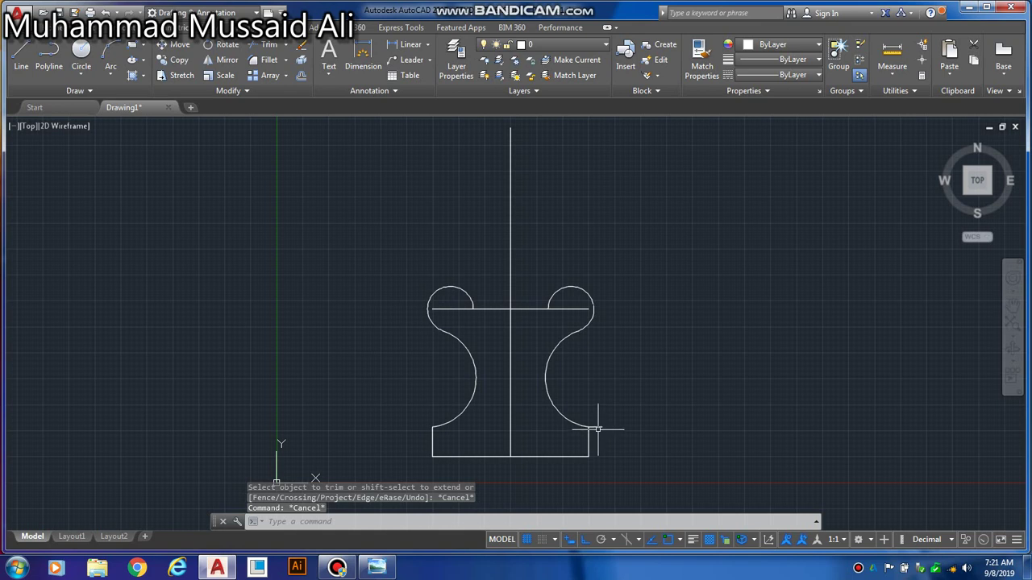
click(597, 426)
key(Delete)
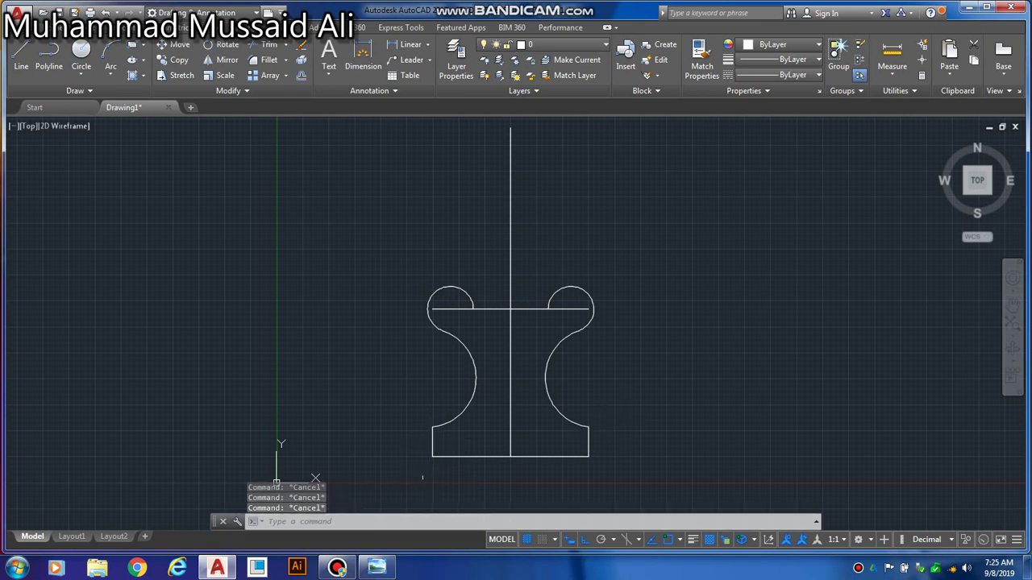
mouse_move(377, 567)
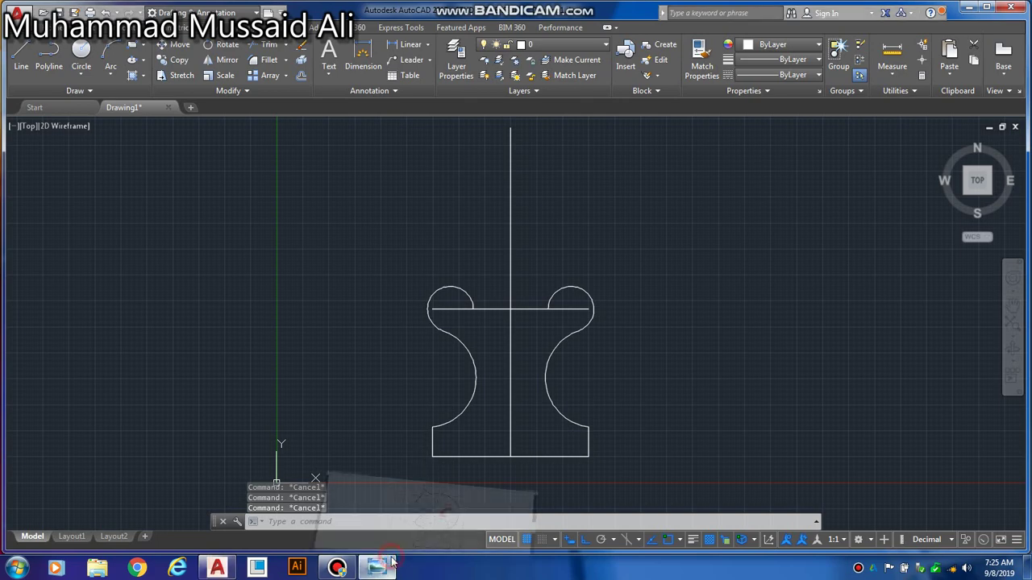
Step: Bring up the dimensioned knight reference drawing in Windows Photo Viewer to check head dimensions
click(387, 564)
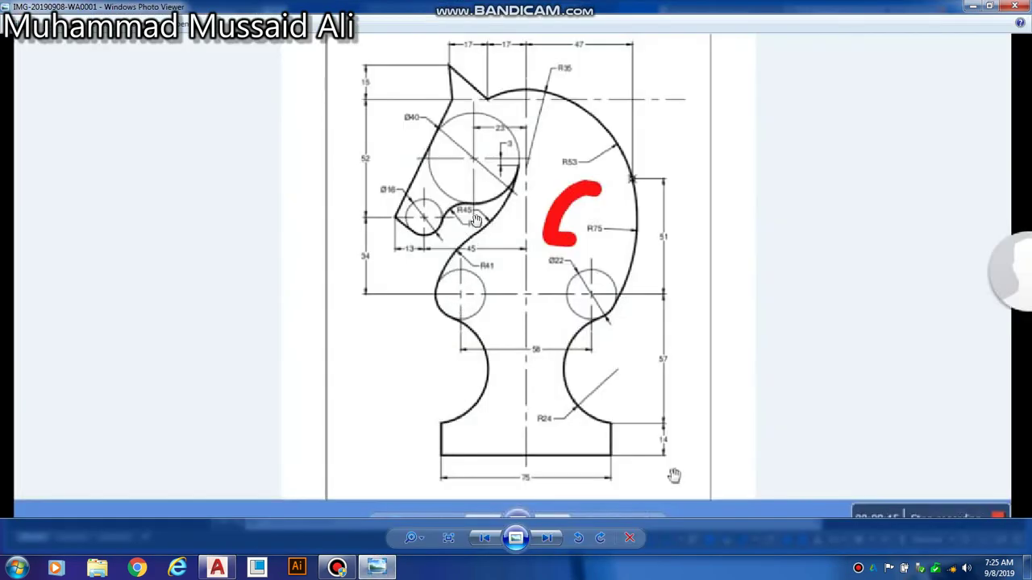
click(468, 282)
click(487, 268)
Step: Back in AutoCAD, draw a radius-30 circle centred on the left small arc's centre
click(974, 7)
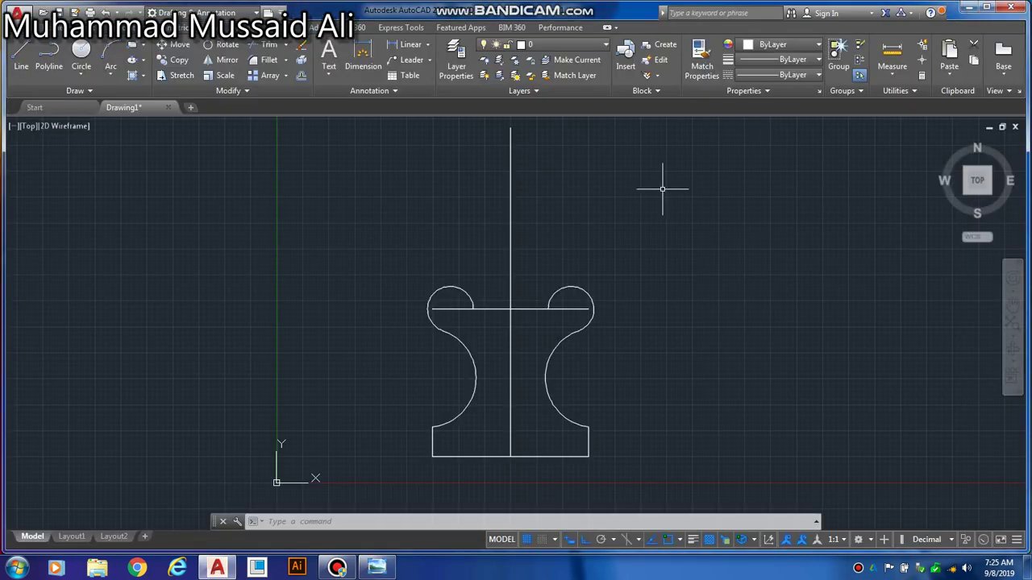
text(c)
key(Return)
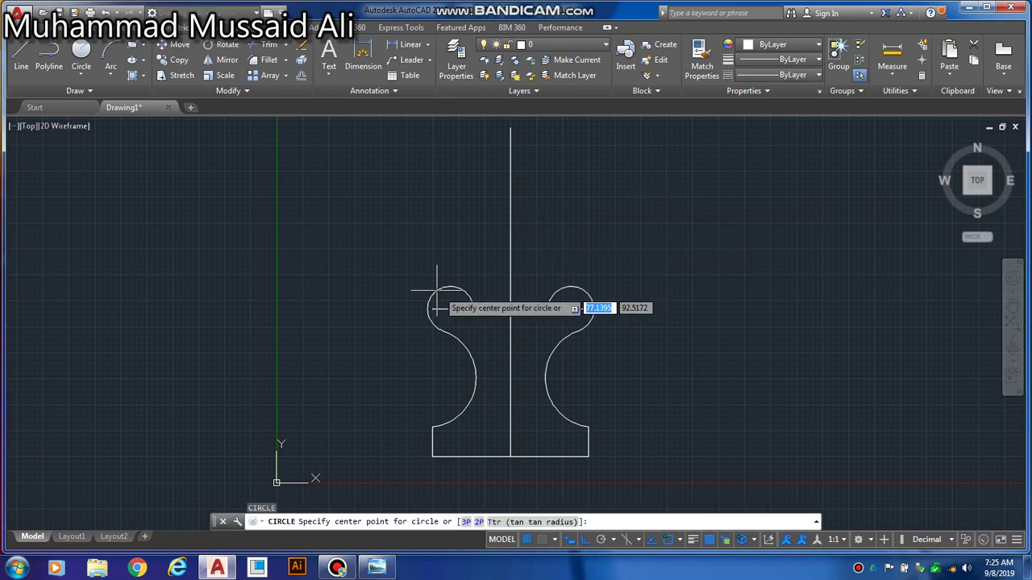
click(451, 308)
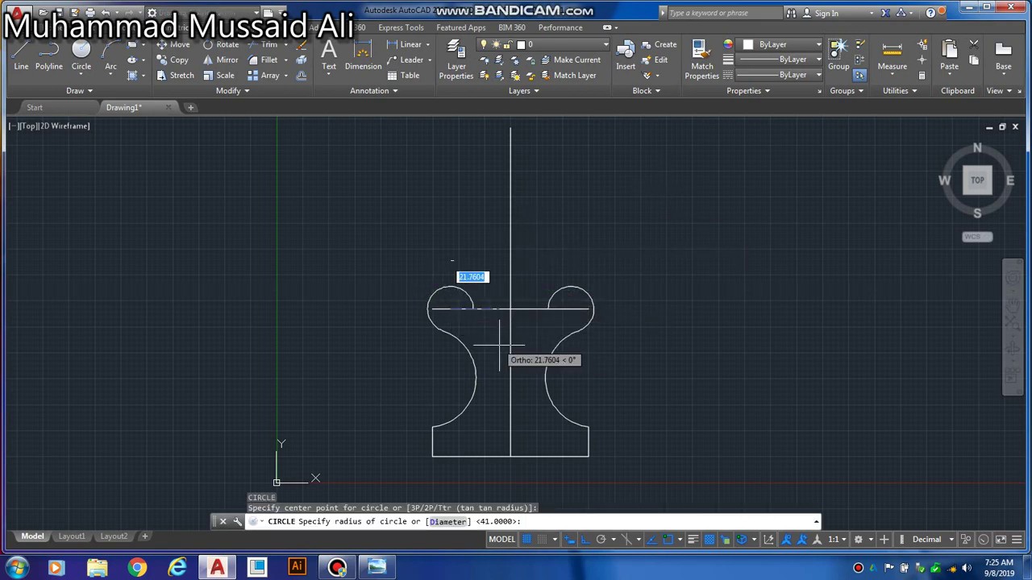
text(30)
key(Return)
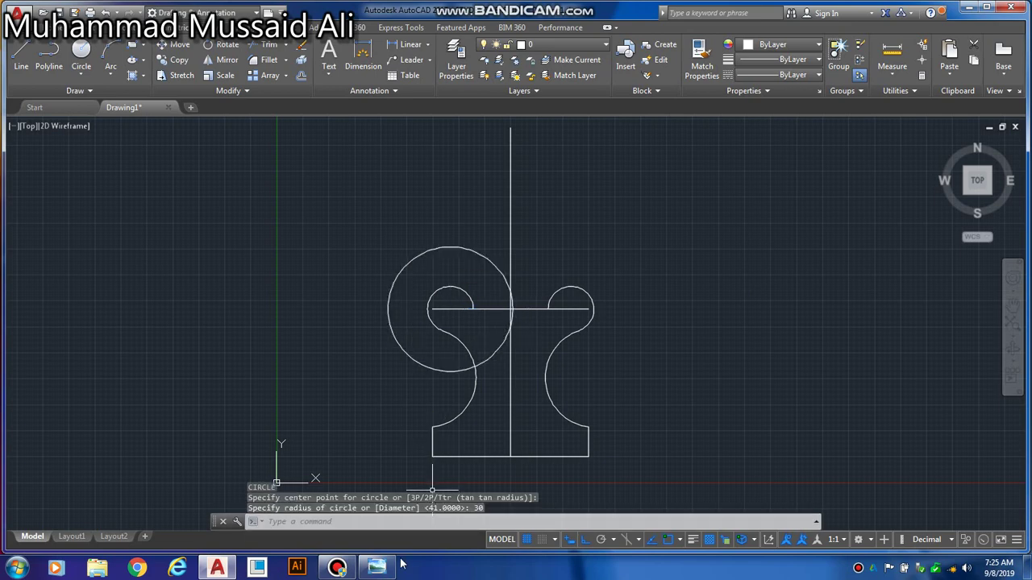
click(377, 568)
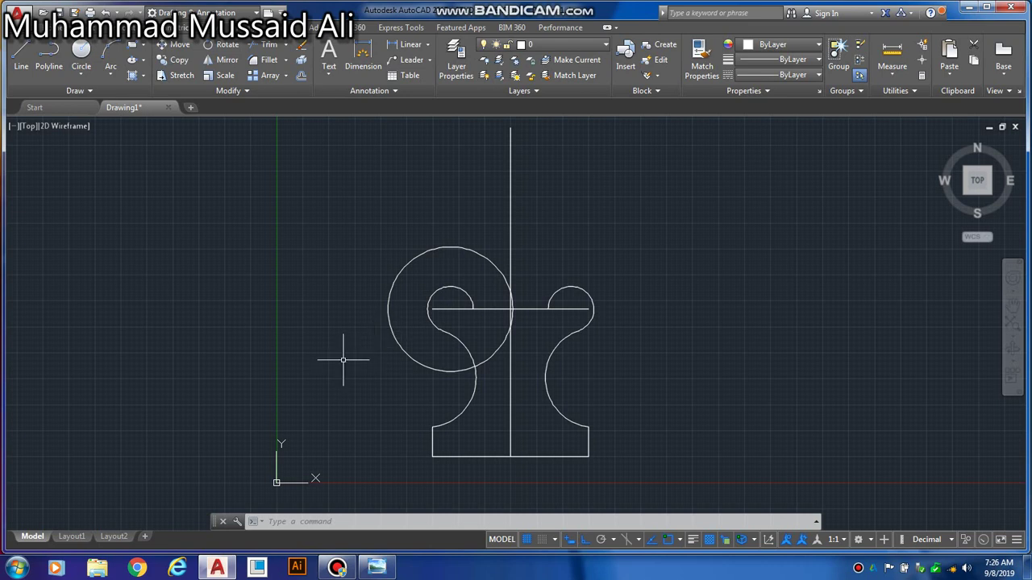
Step: Draw a vertical line through the left arc's centre, lengthened to pass above and below the radius-30 circle
text(l)
key(Return)
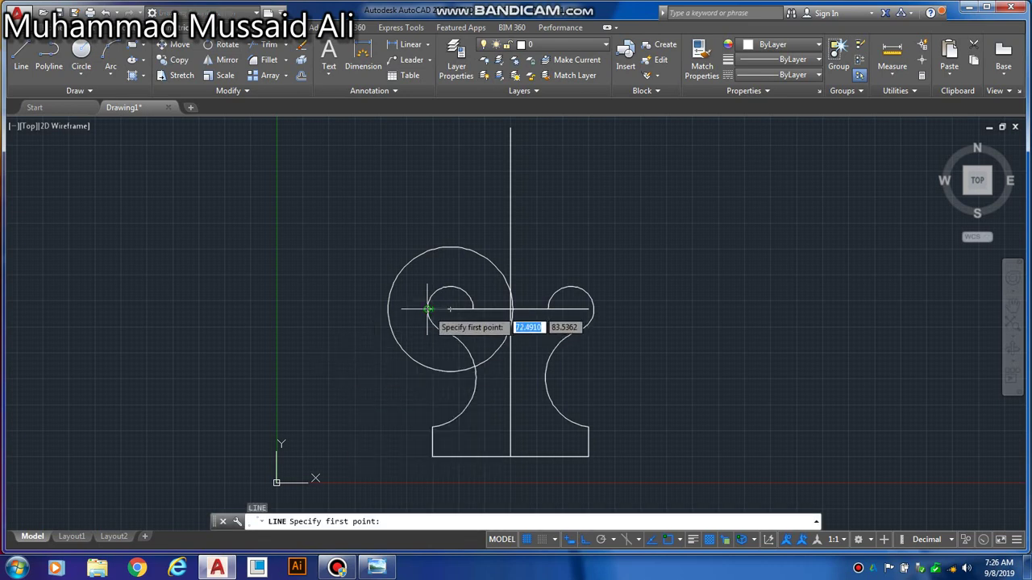
click(427, 309)
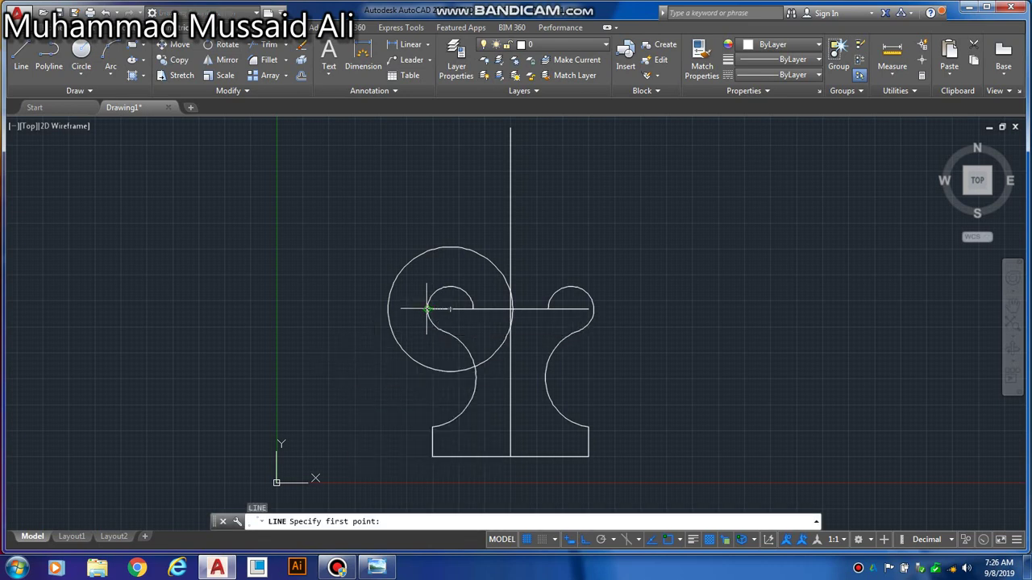
click(427, 199)
key(Escape)
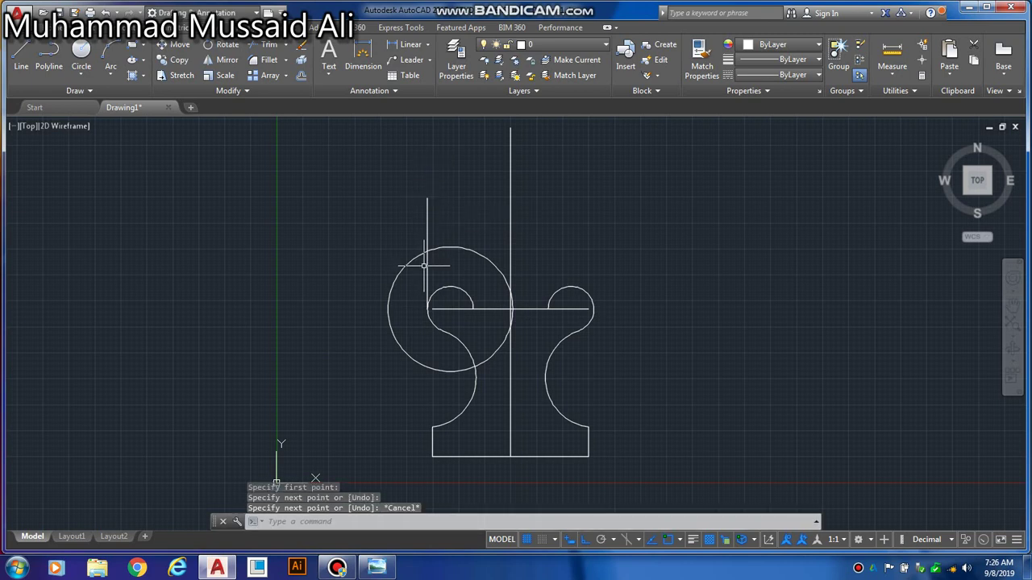
click(426, 266)
mouse_move(428, 309)
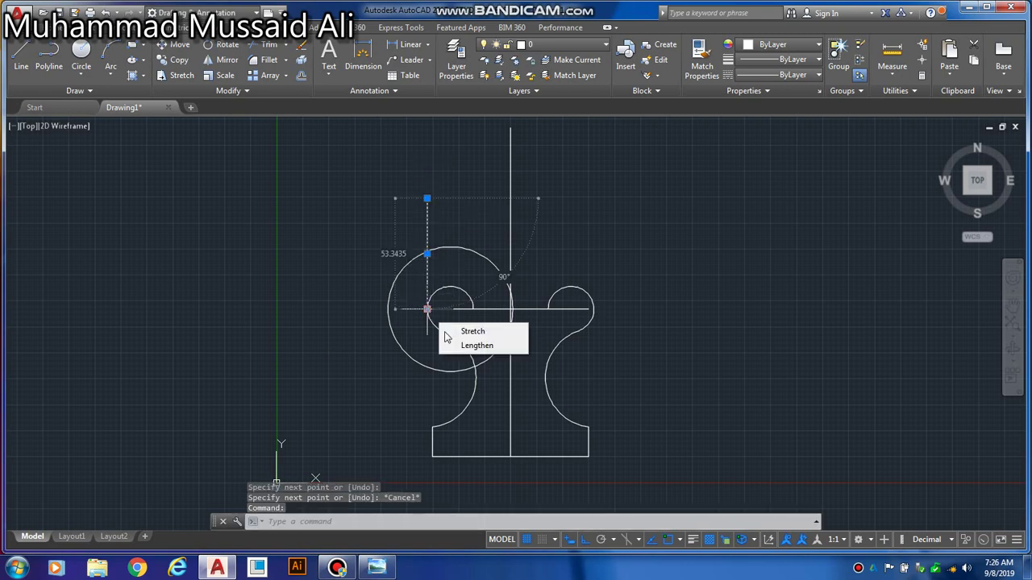
click(474, 345)
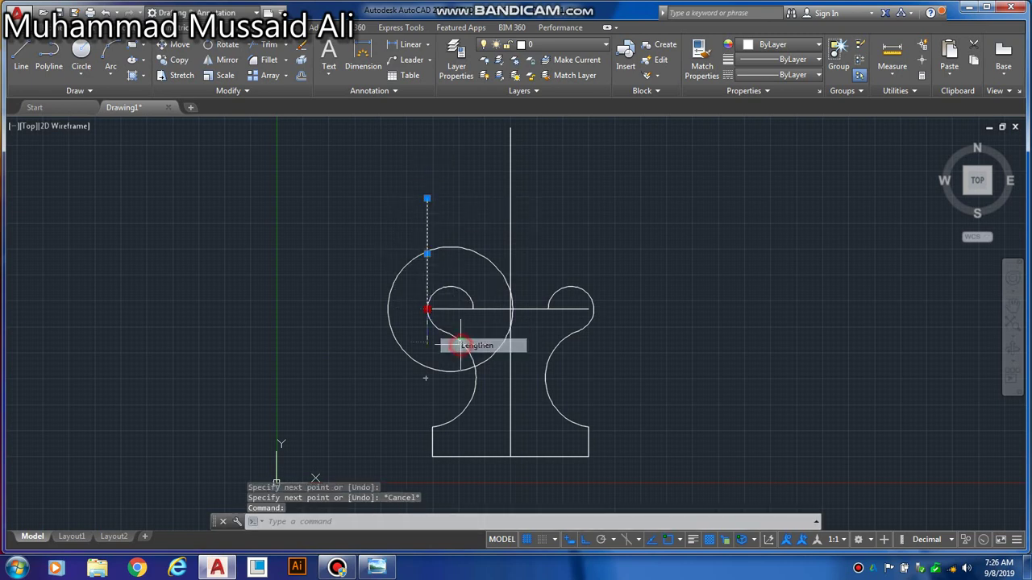
click(427, 397)
key(Escape)
key(Escape)
key(Escape)
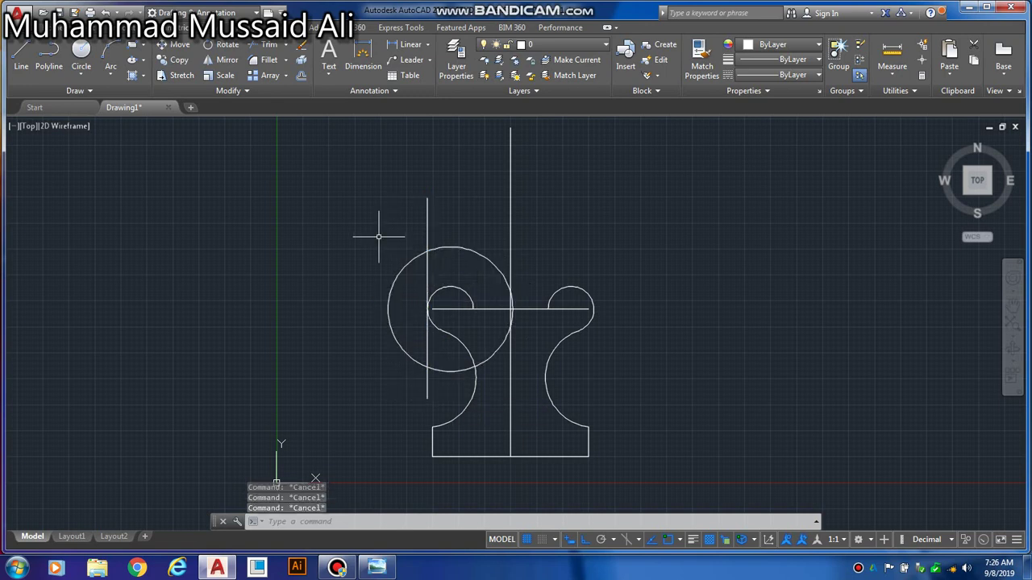
Step: Offset the left vertical construction line 41 units to the right
text(o)
key(Return)
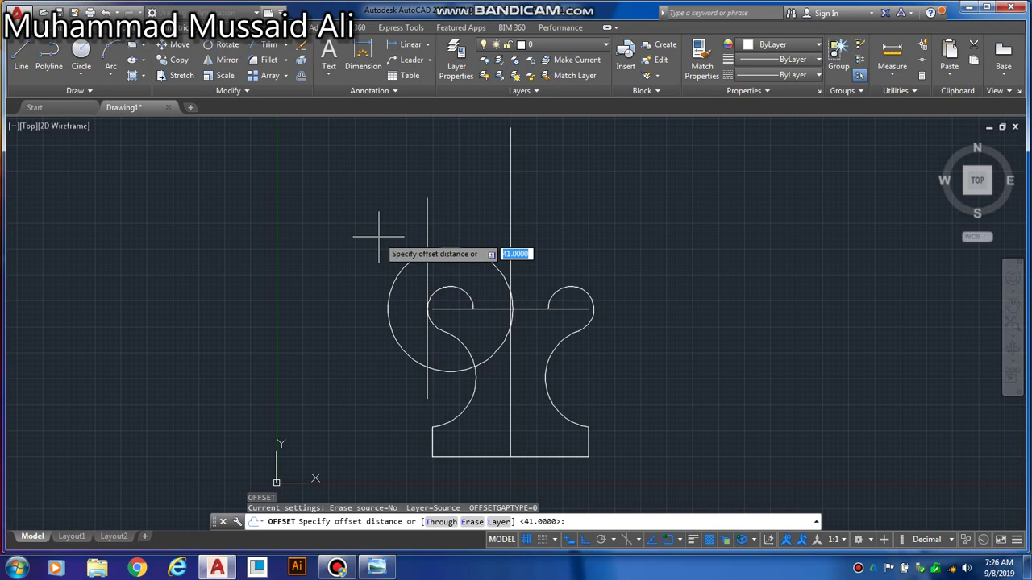
text(41)
key(Return)
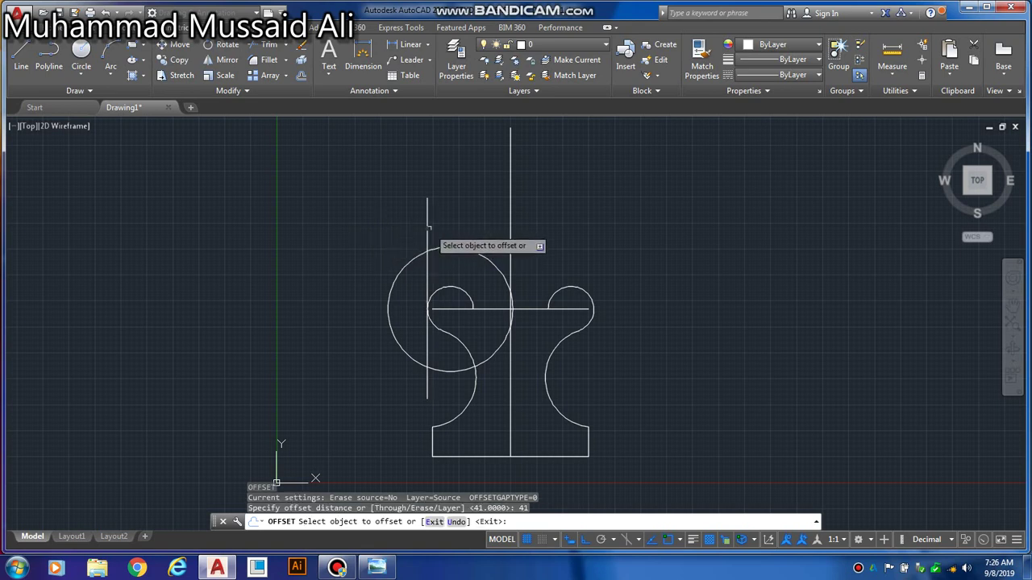
click(427, 227)
click(466, 230)
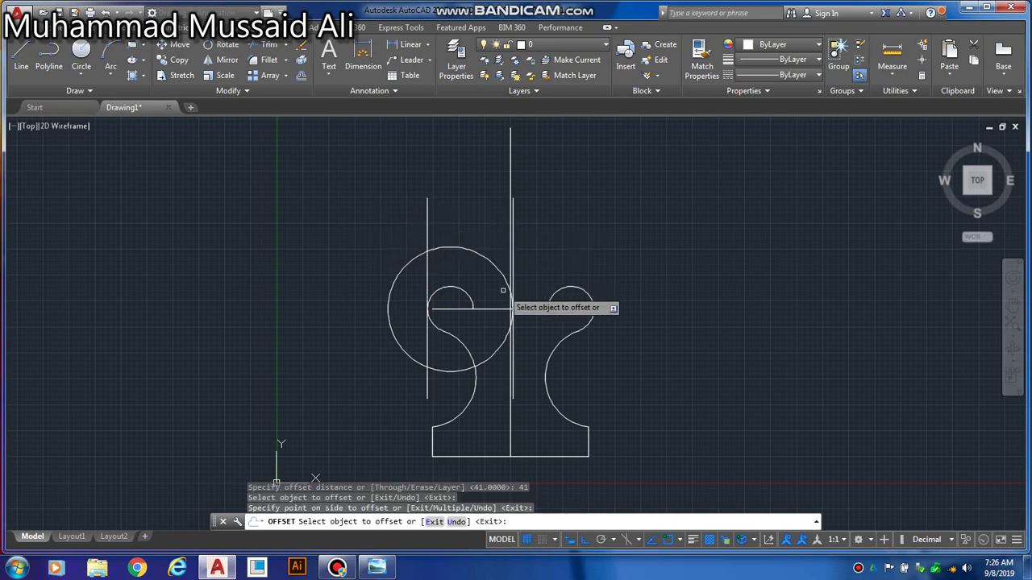
key(Escape)
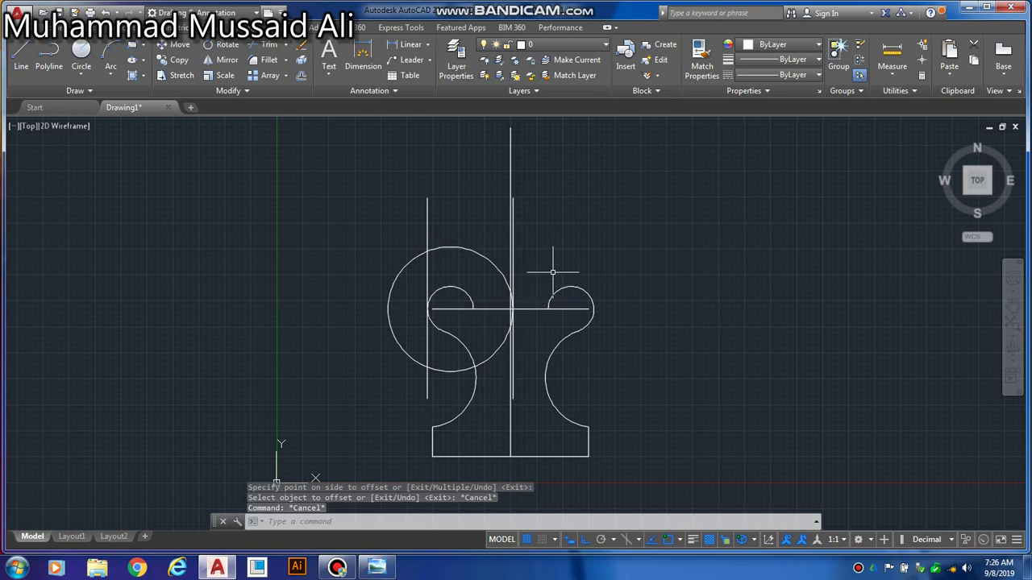
Step: Draw a radius-41 circle centred where the offset line meets the horizontal line
text(c)
key(Return)
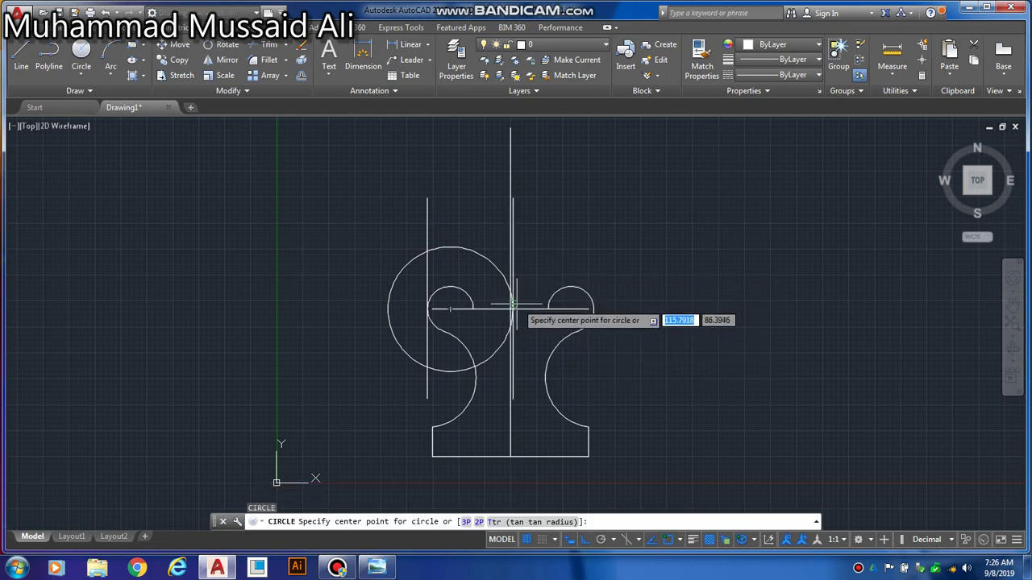
click(513, 308)
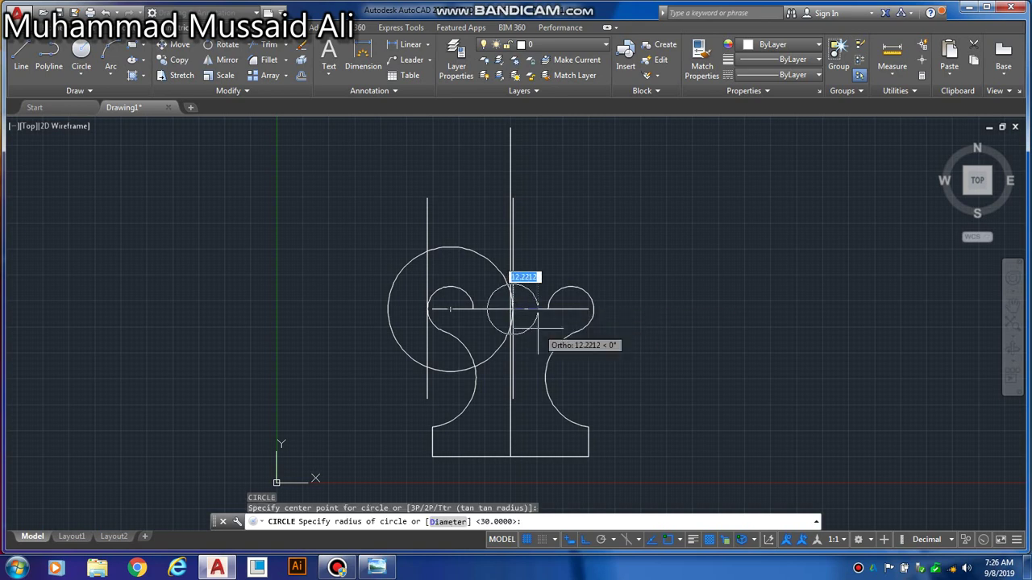
text(4)
key(Return)
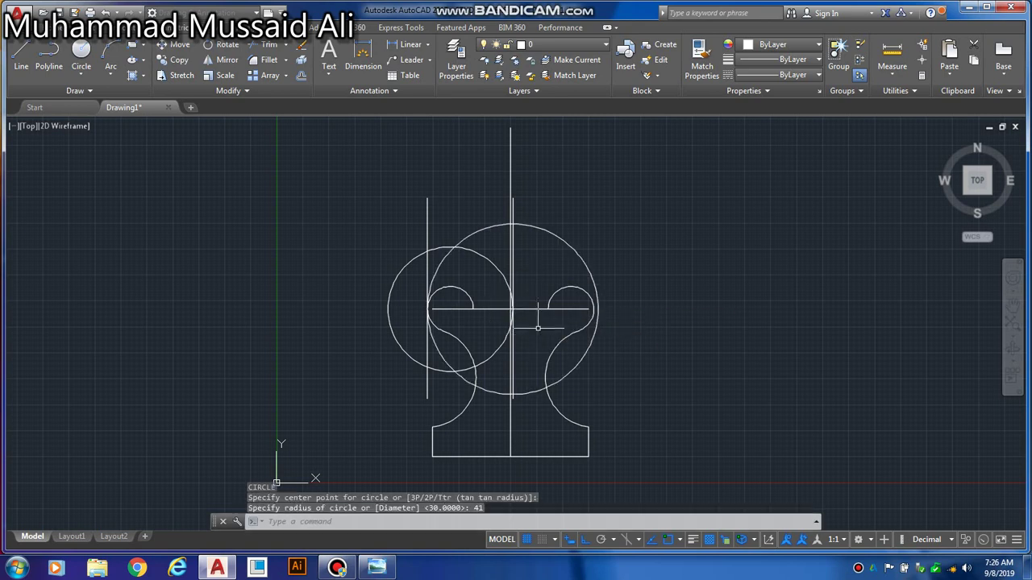
key(Escape)
key(Escape)
key(Escape)
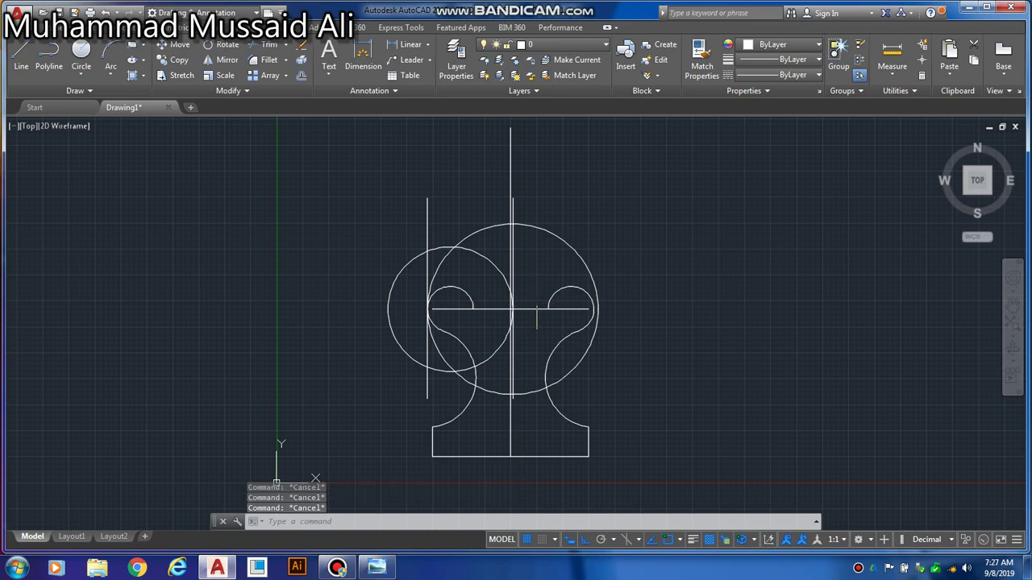
Step: Delete the offset vertical line, the radius-30 circle and the left vertical construction line
click(513, 271)
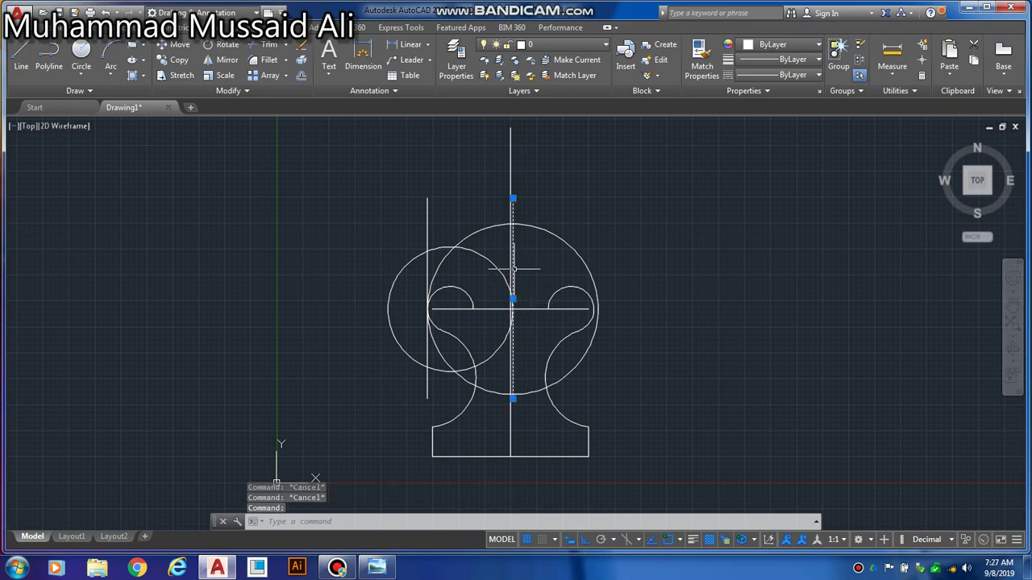
click(493, 263)
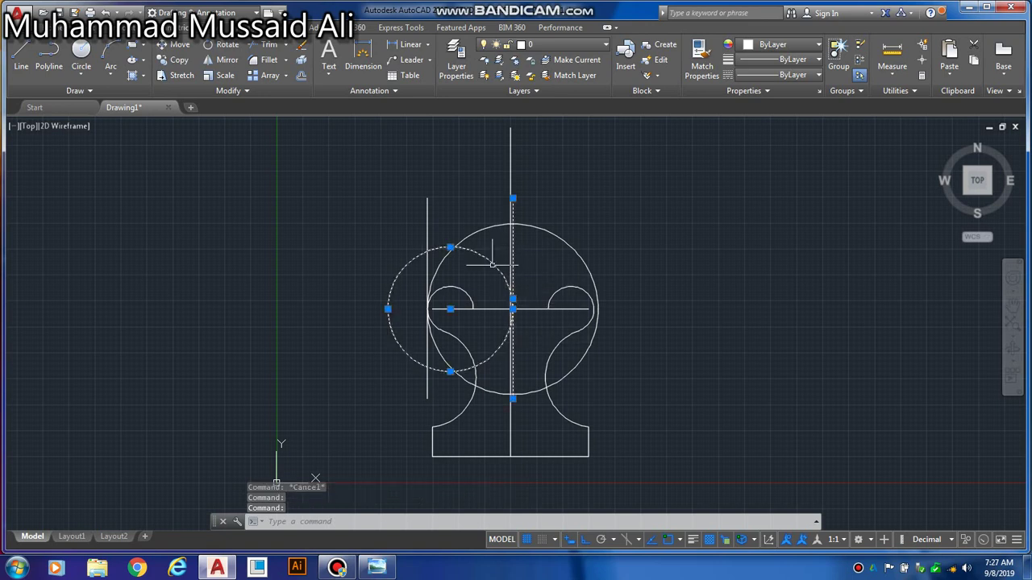
click(427, 230)
key(Delete)
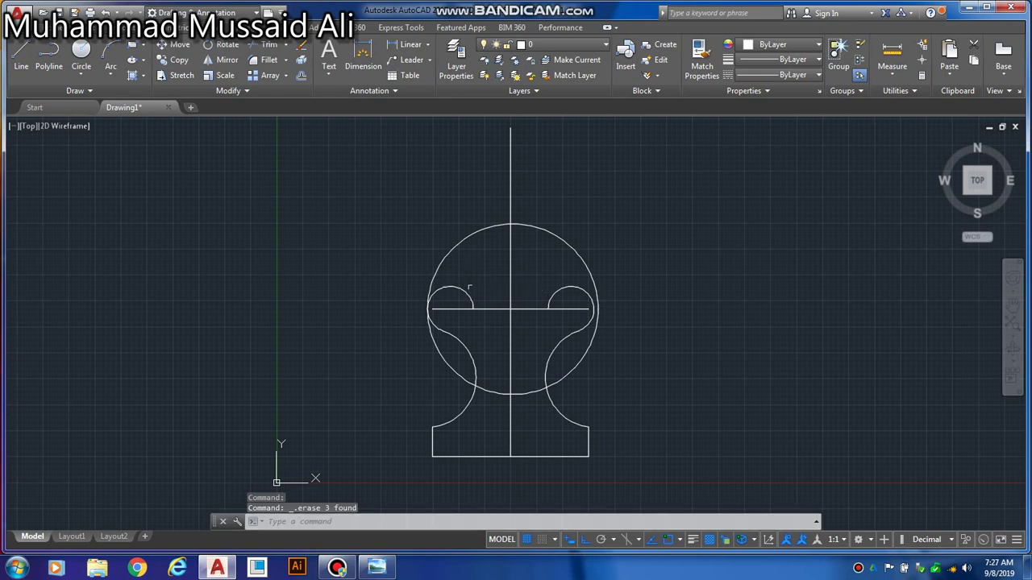
Step: Trim away the left small arc inside the radius-41 circle
drag(493, 230, 391, 381)
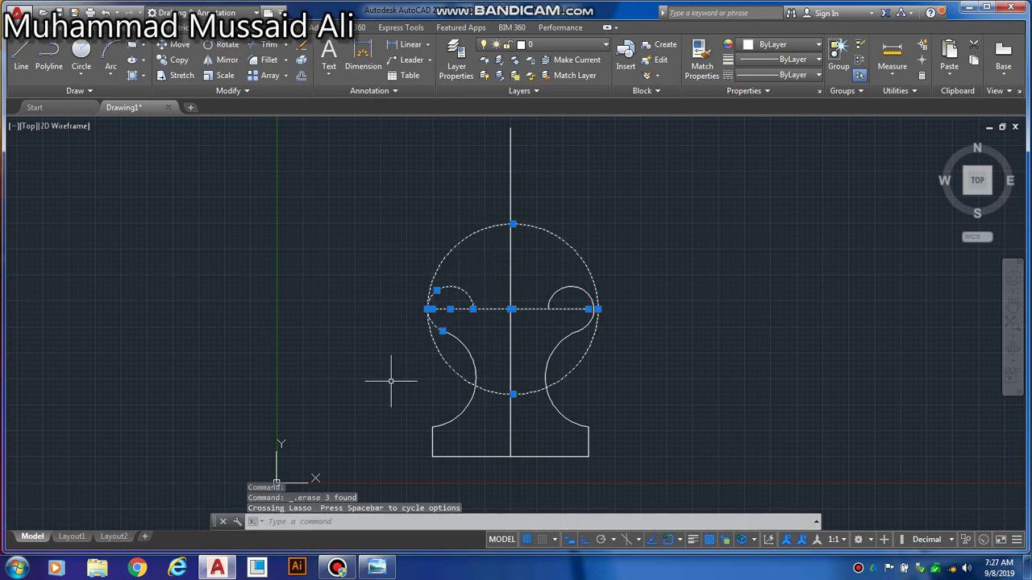
text(tr)
key(Return)
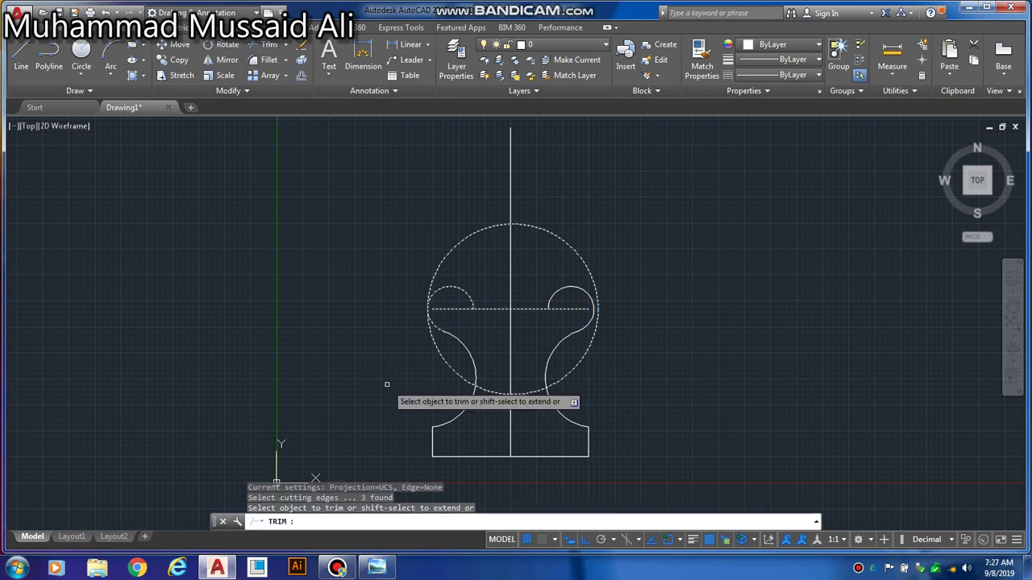
click(452, 290)
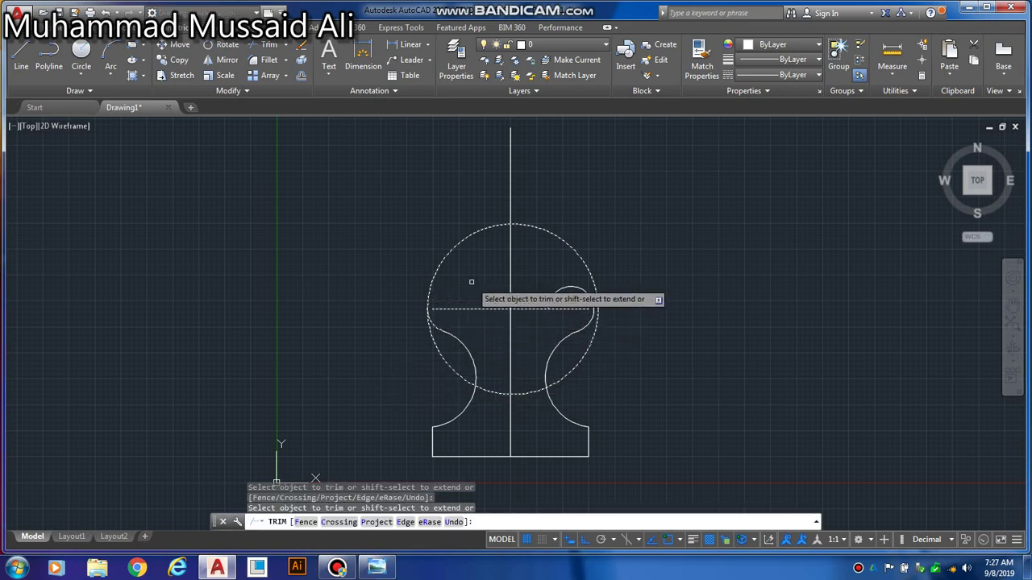
key(Escape)
key(Escape)
key(Escape)
key(Escape)
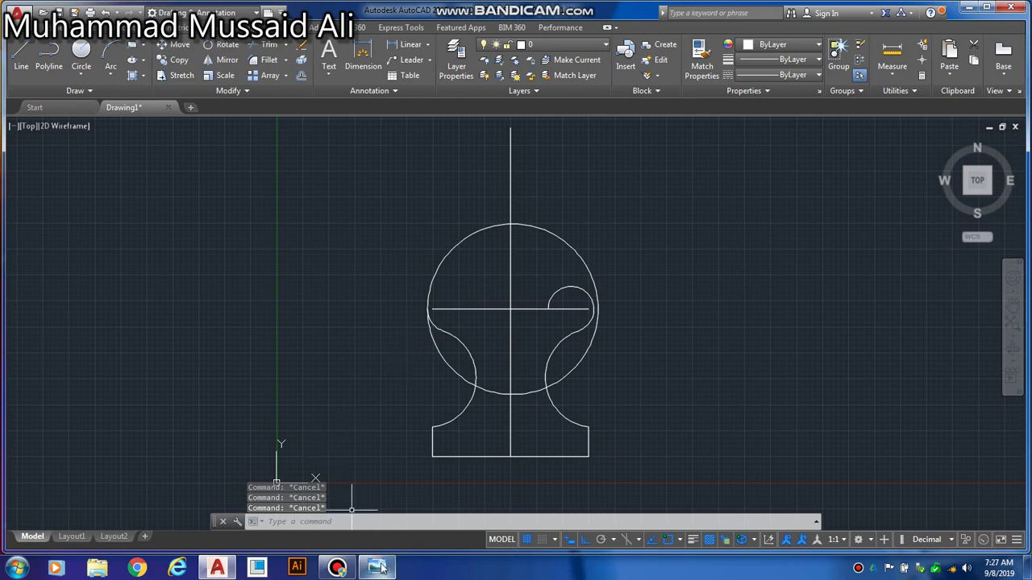
Step: Switch between AutoCAD and the knight reference image from the taskbar
mouse_move(376, 568)
click(411, 512)
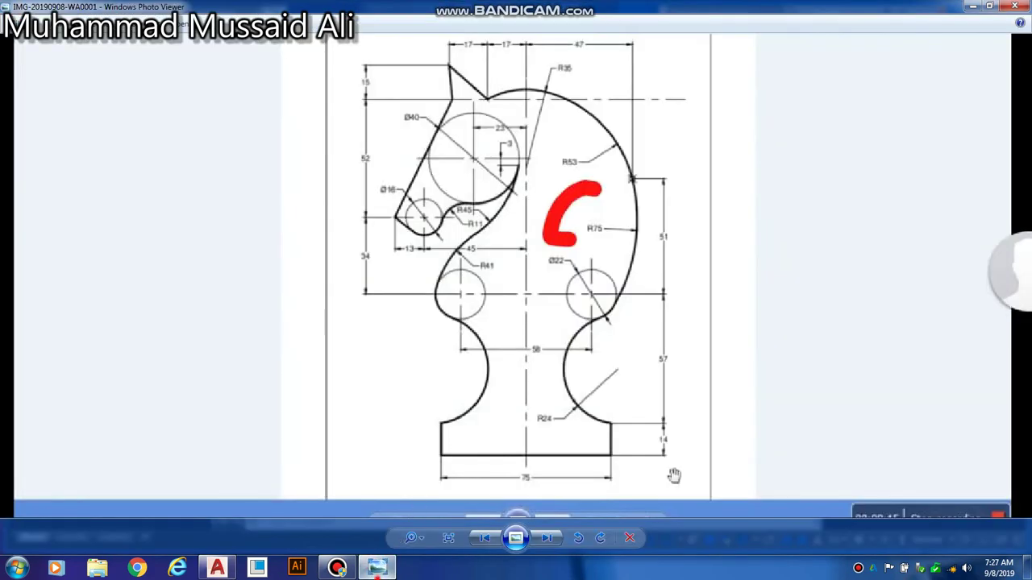
click(392, 569)
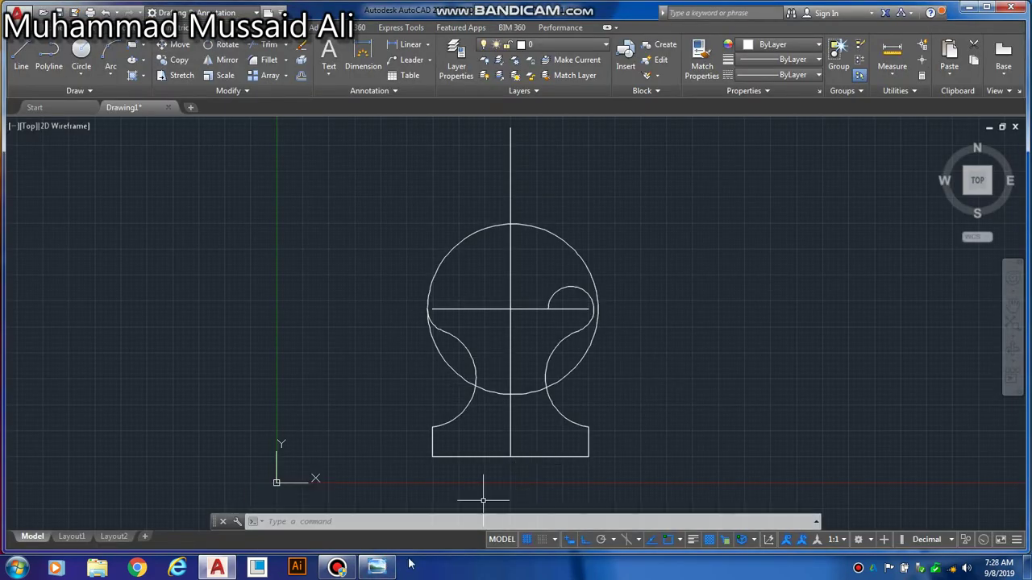
click(377, 569)
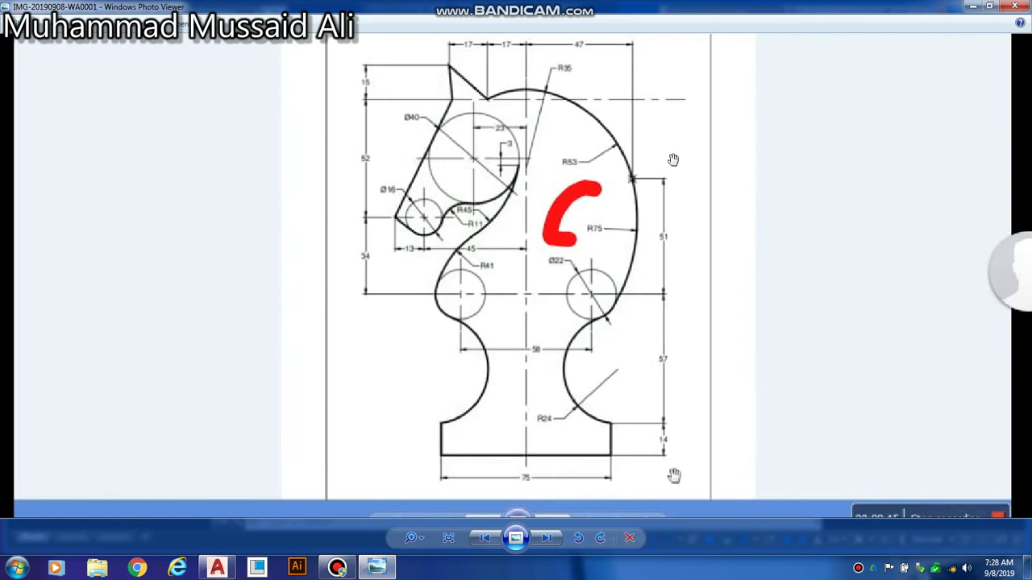
Step: Offset the centre vertical line 23 units to the left through the head circle
click(973, 8)
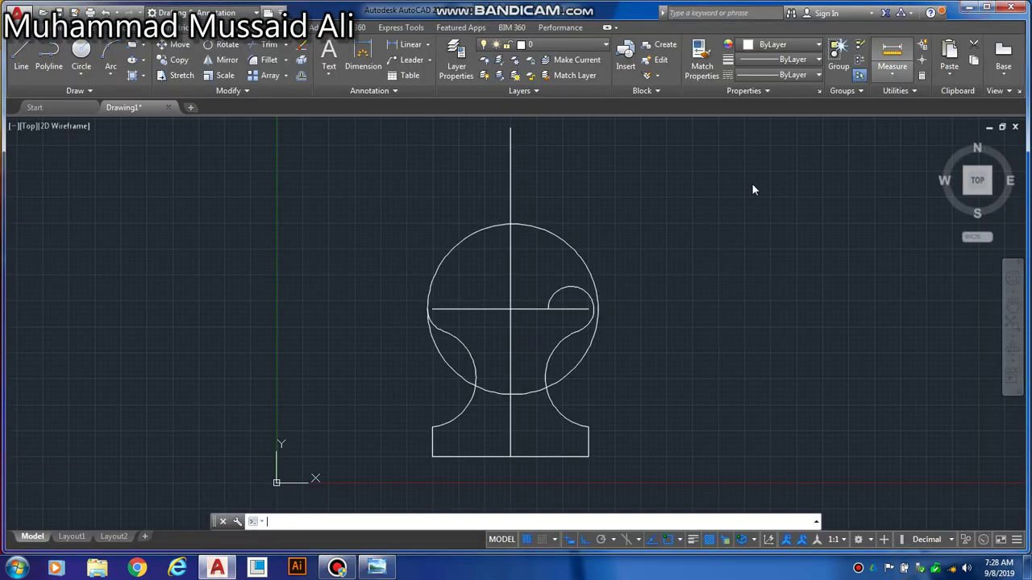
text(o)
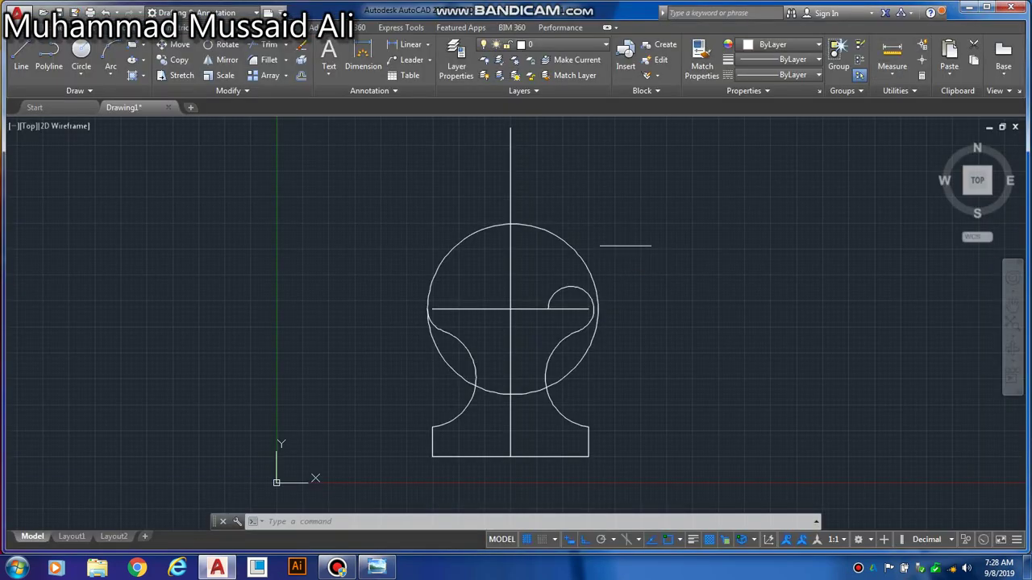
key(Return)
text(23)
key(Return)
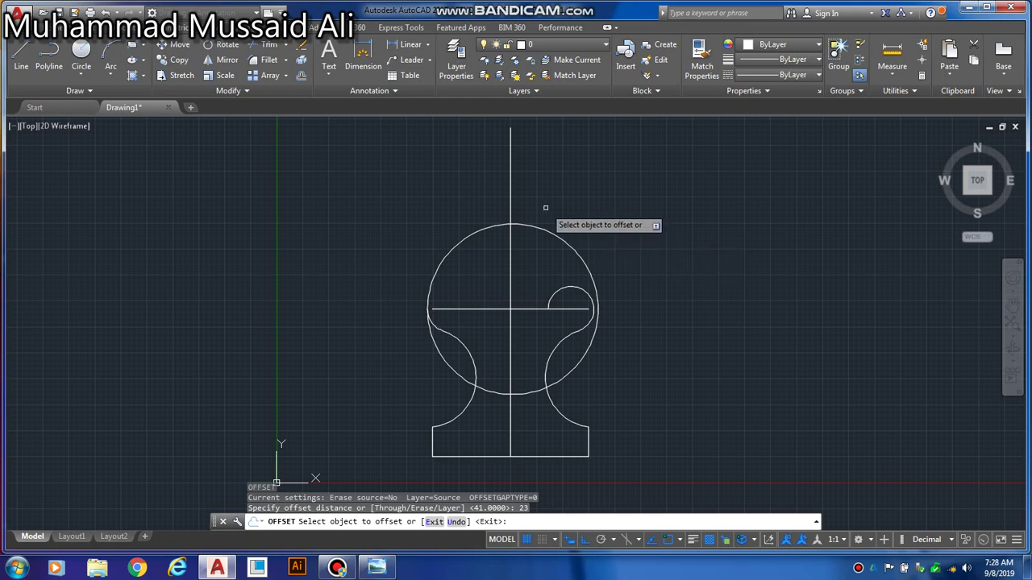
click(512, 192)
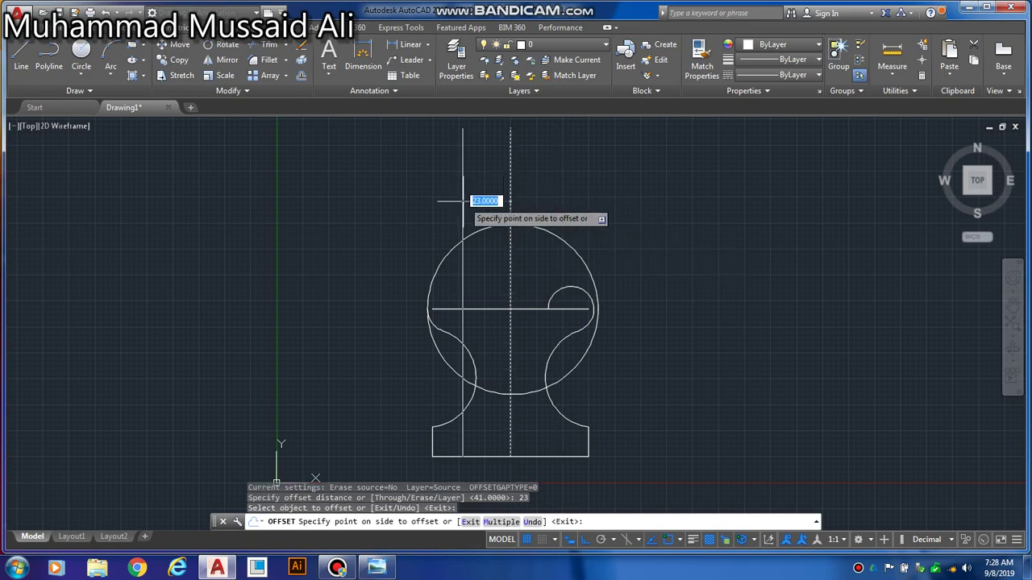
click(474, 200)
key(Escape)
key(Escape)
key(Escape)
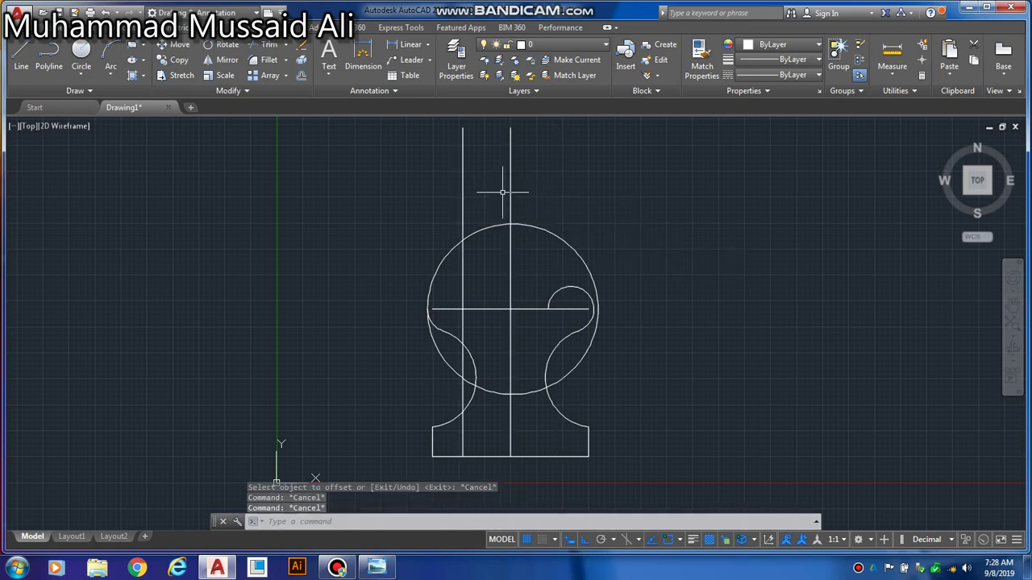
key(Escape)
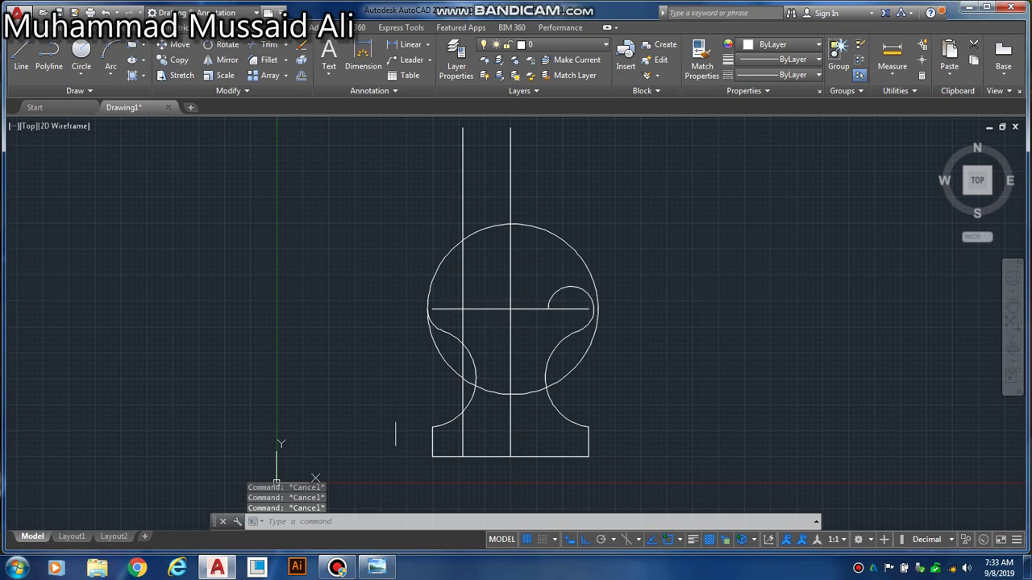
click(377, 567)
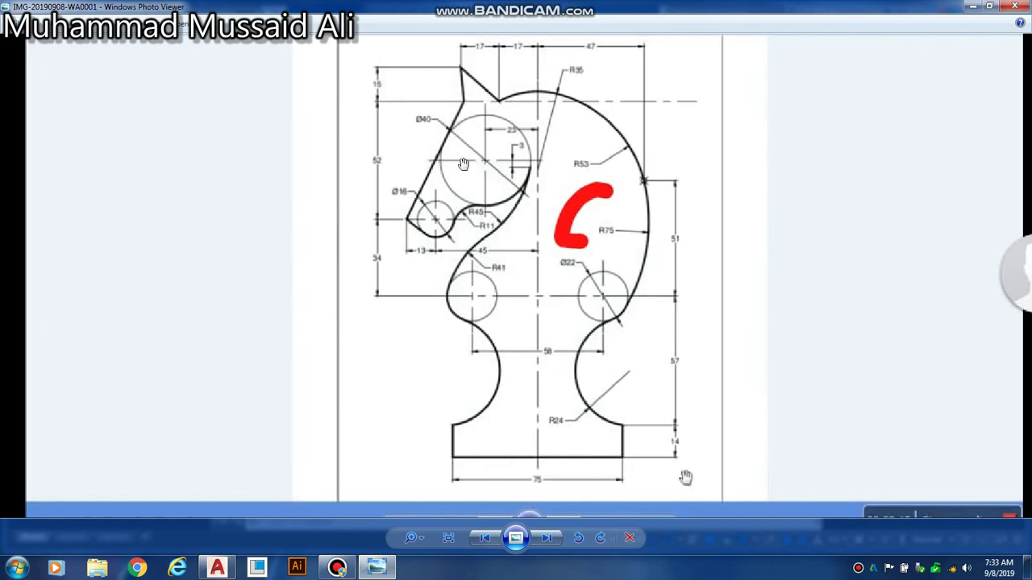
click(464, 163)
click(465, 163)
click(464, 163)
click(464, 163)
click(665, 379)
click(387, 268)
Step: Offset the base's bottom edge 105 units upward, then bring the knight reference image back
click(973, 6)
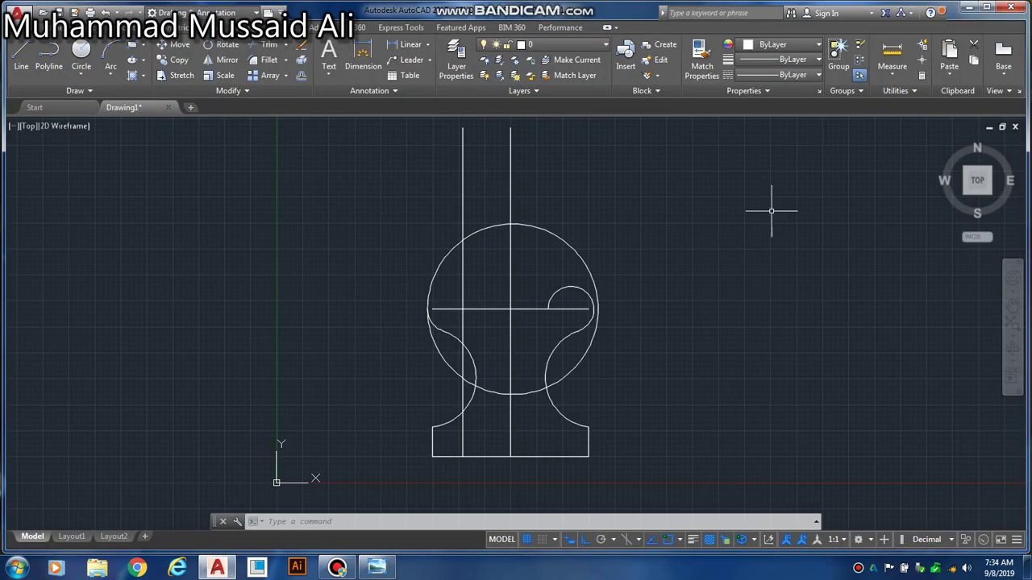
key(Escape)
text(o)
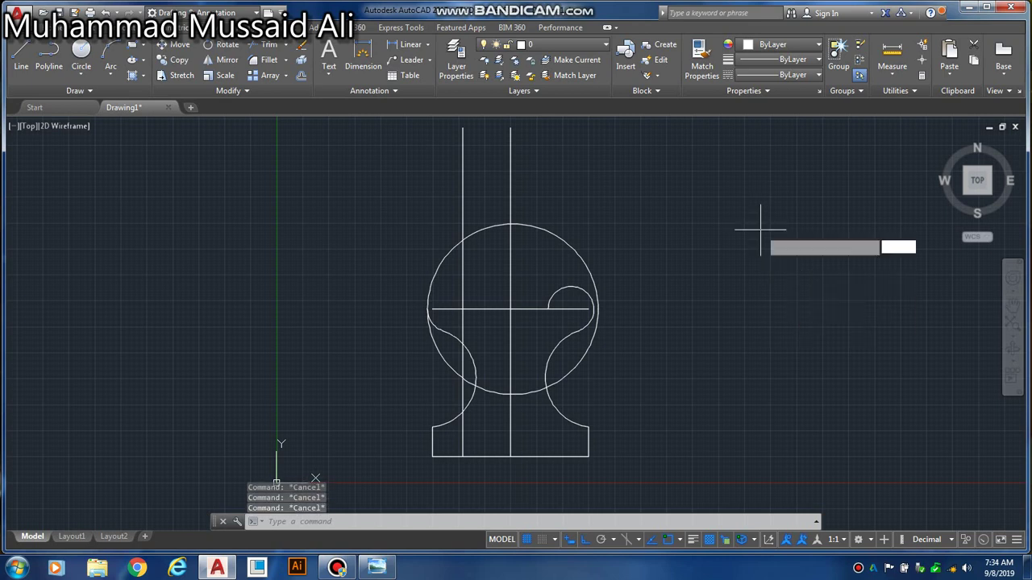
key(Return)
text(105)
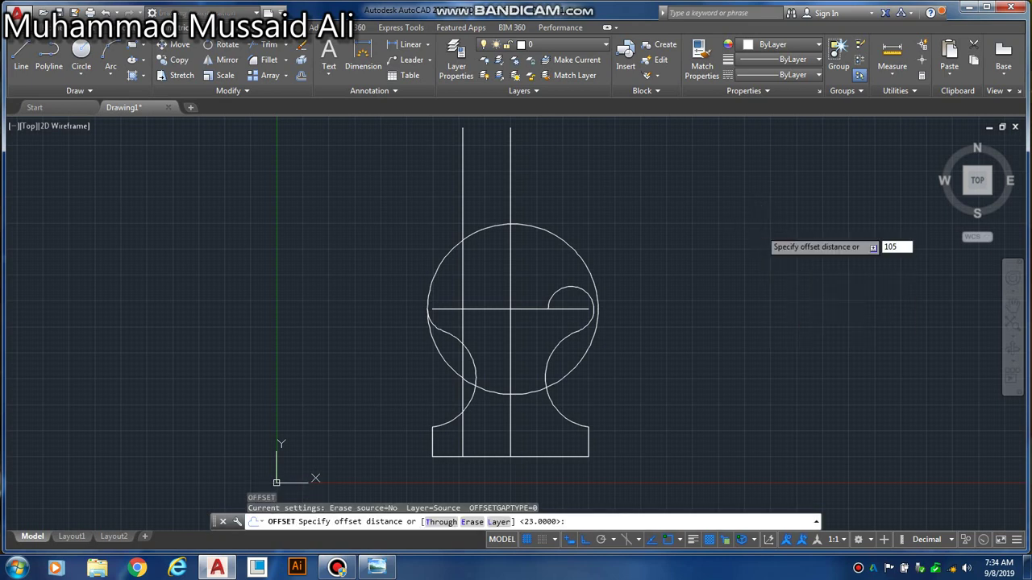
key(Return)
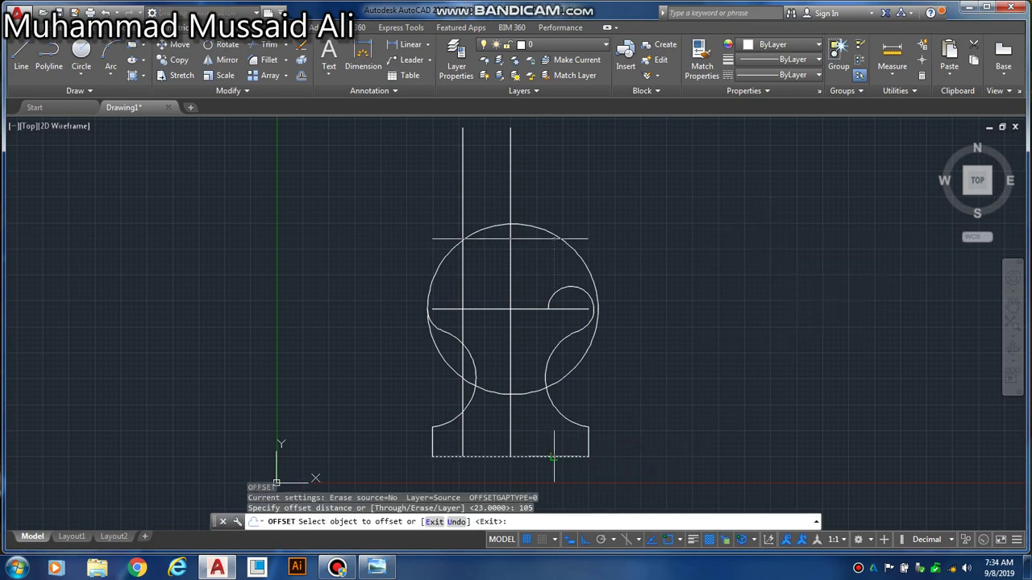
click(553, 458)
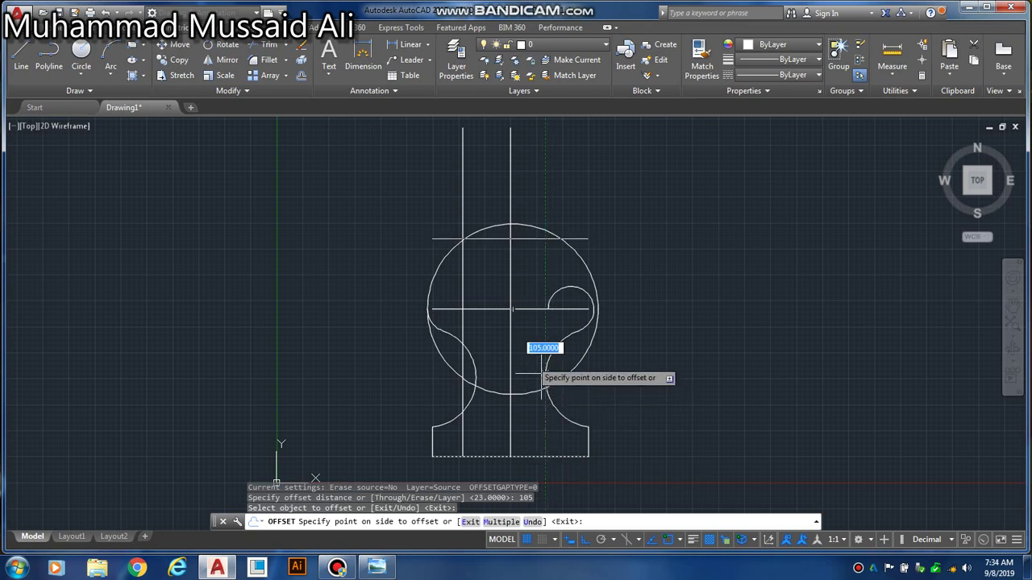
click(542, 373)
key(Escape)
key(Escape)
key(Escape)
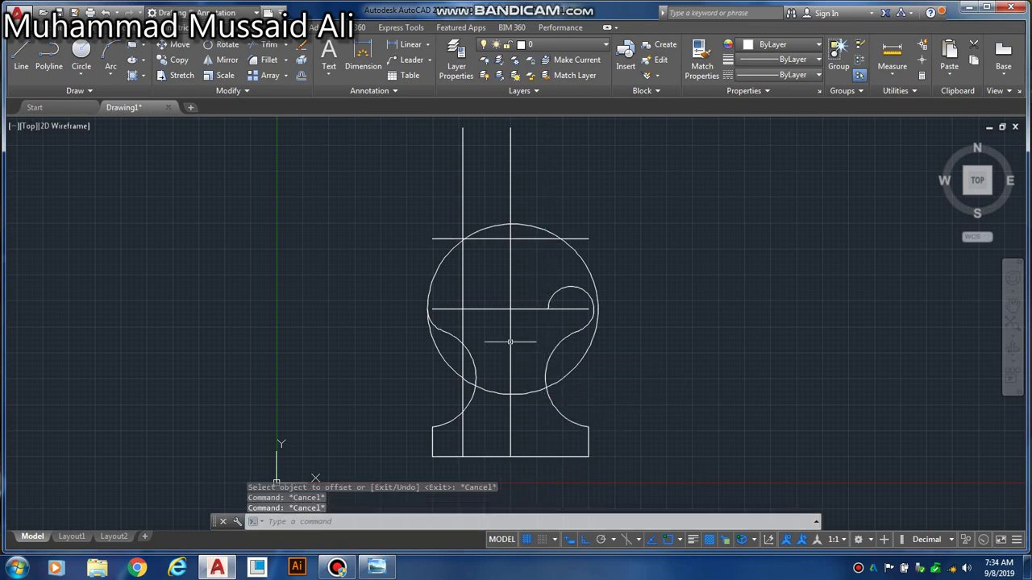
click(377, 567)
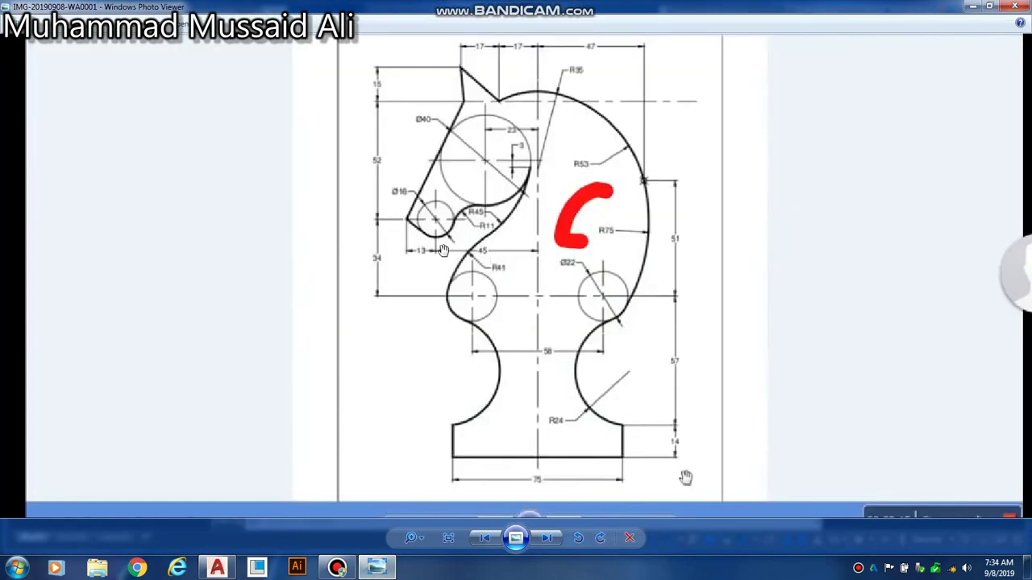
Step: Offset the centre vertical line 45 units to the left
click(377, 567)
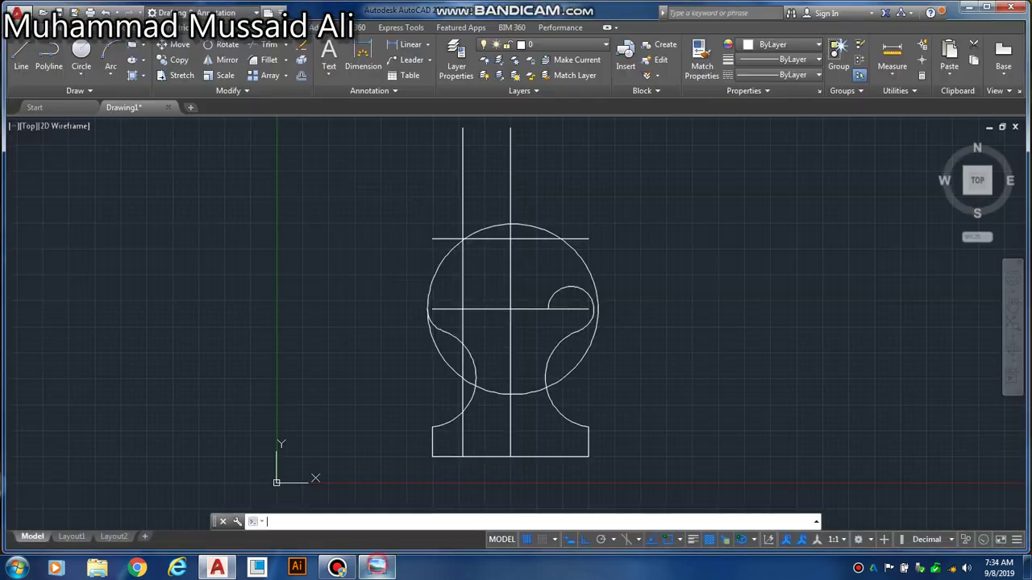
text(o)
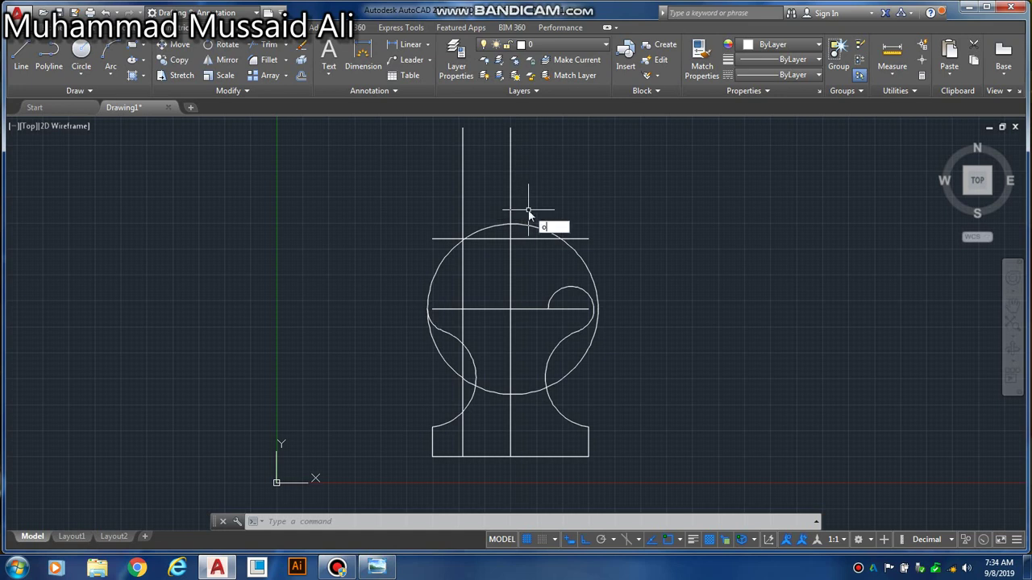
key(Return)
text(45)
key(Return)
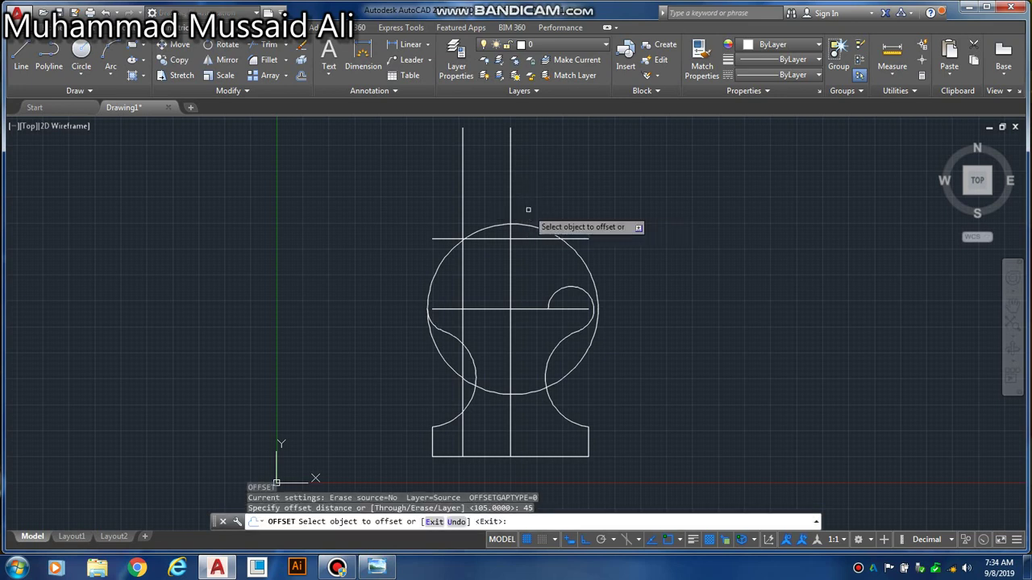
click(511, 191)
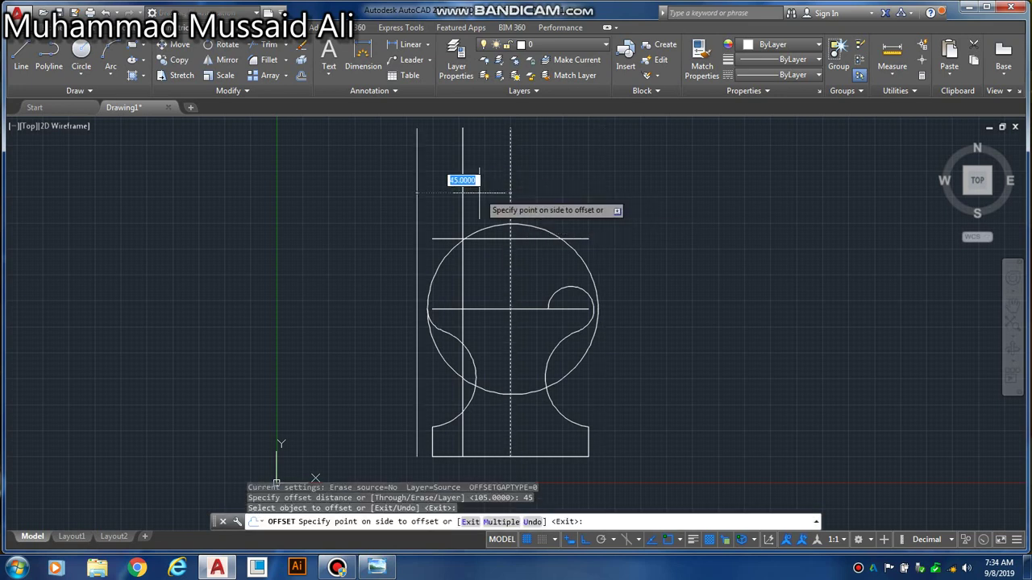
click(475, 191)
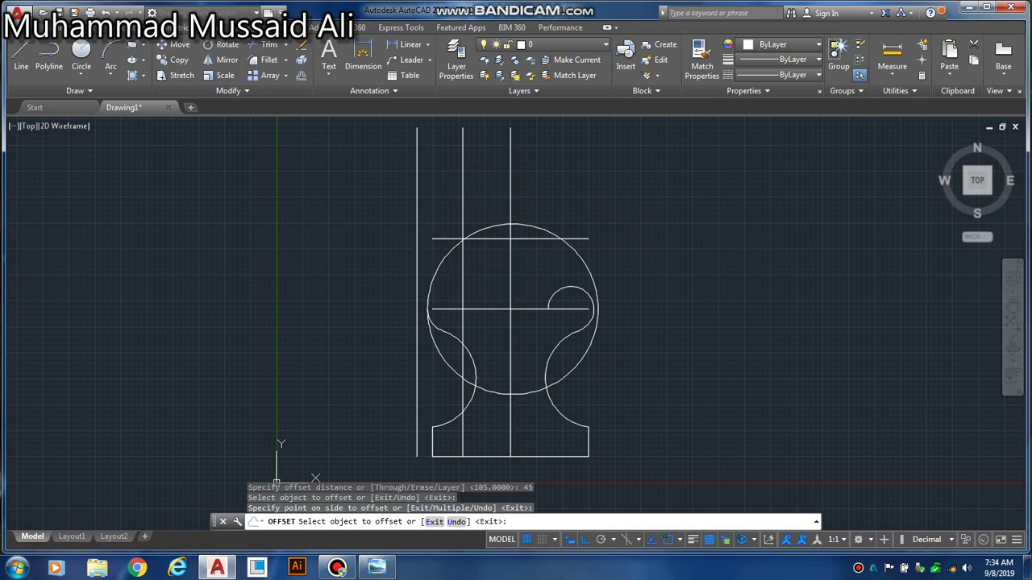
key(Escape)
Step: Lengthen the upper horizontal line's left end past the new 45-unit vertical line
click(435, 239)
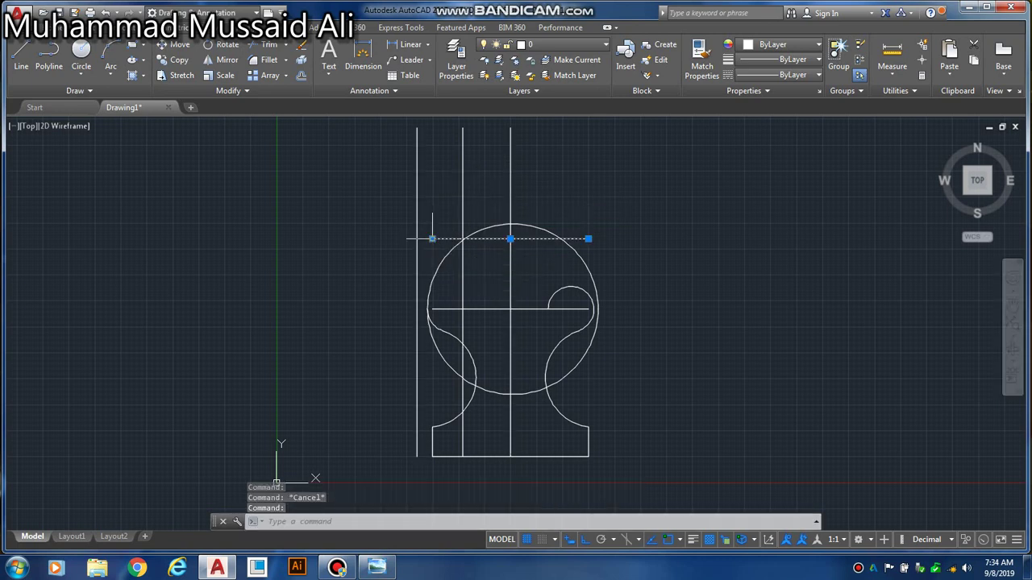
mouse_move(432, 238)
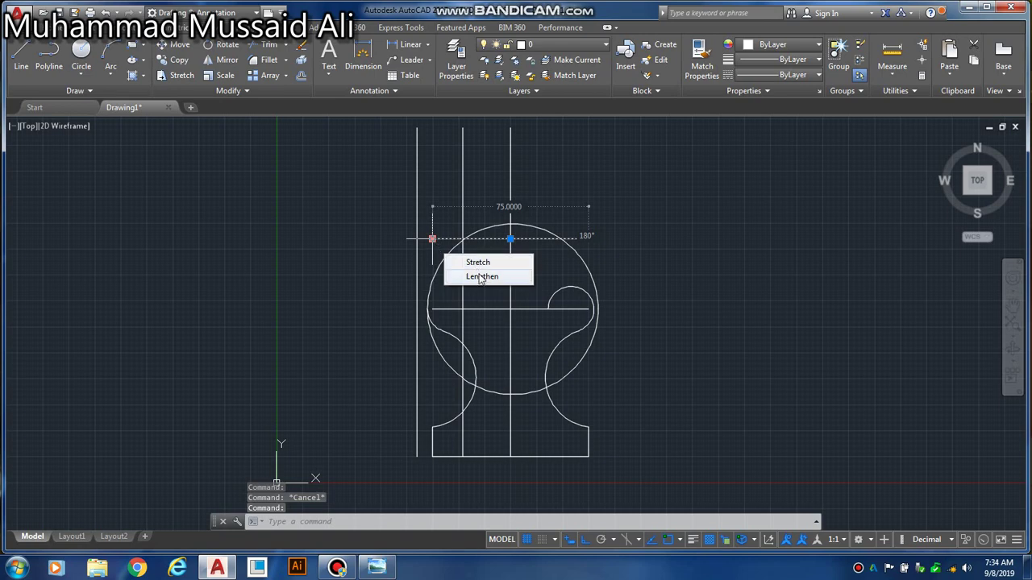
click(481, 277)
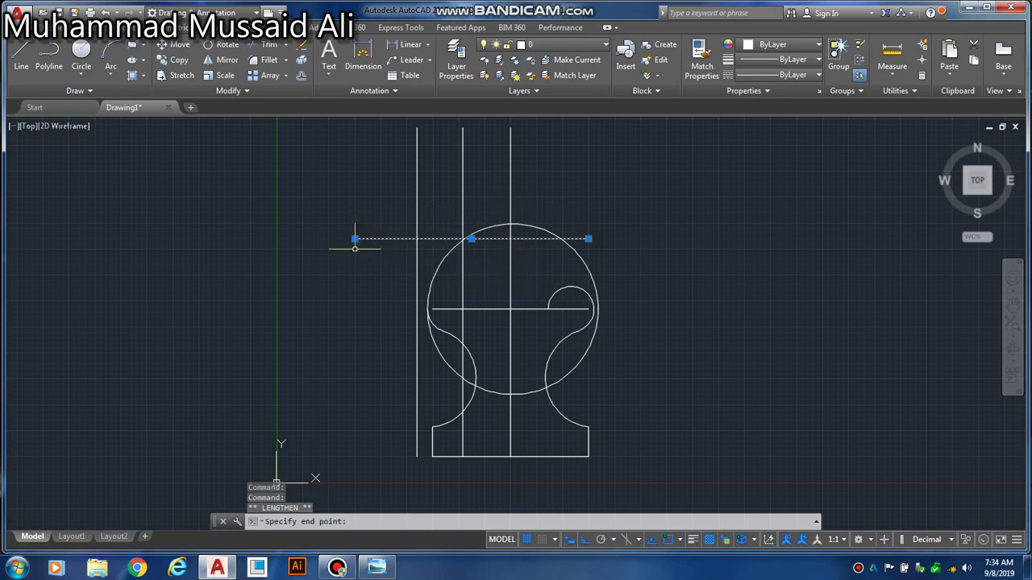
key(Escape)
key(Escape)
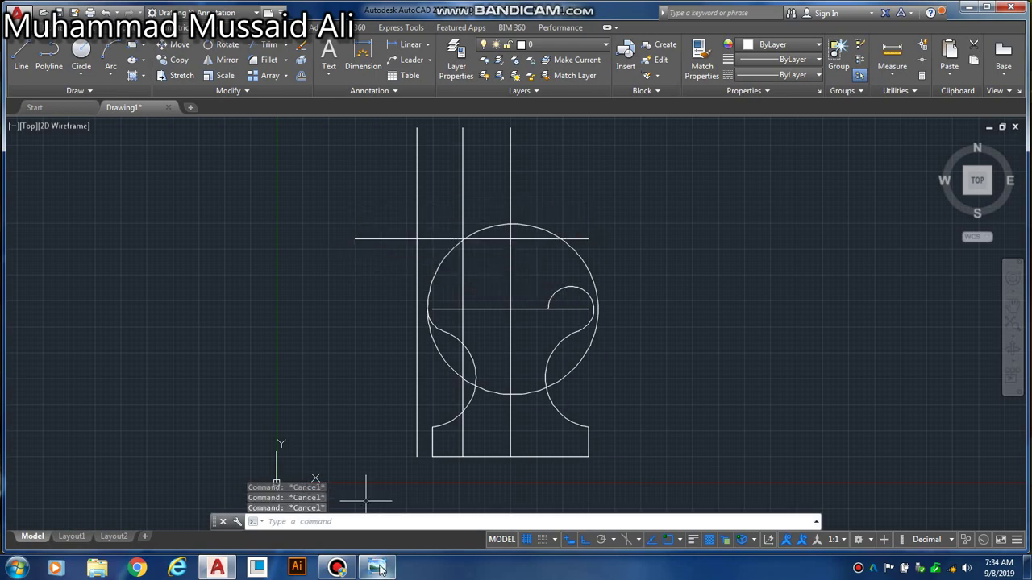
click(377, 567)
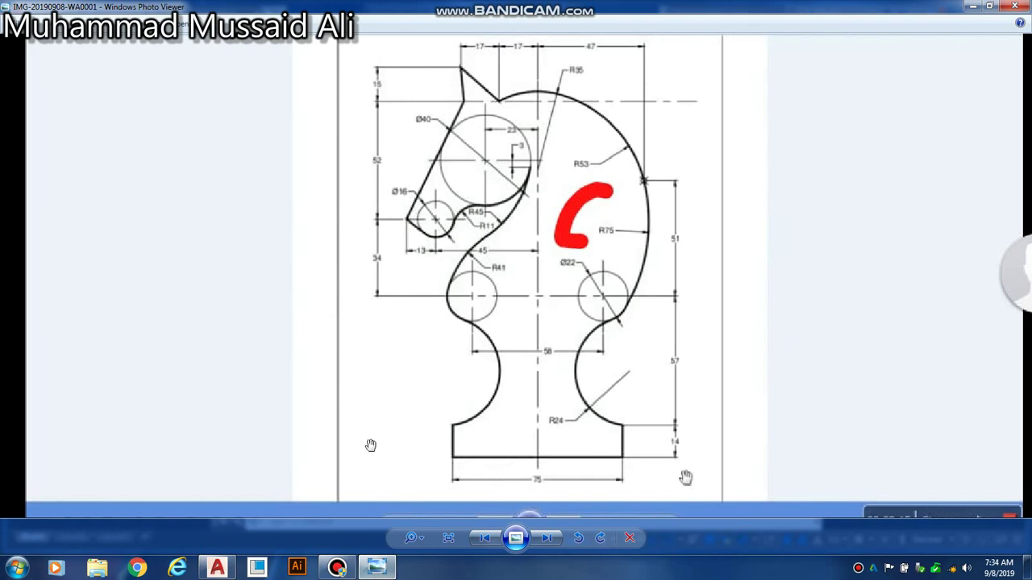
Step: Draw a radius-8 circle where the 45-unit-left line meets the upper horizontal line
click(376, 567)
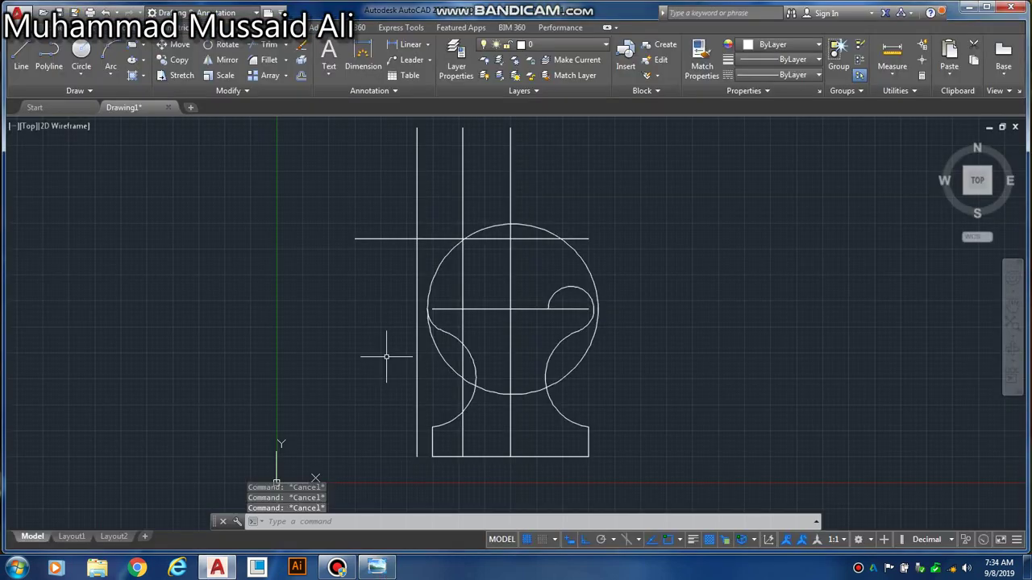
text(c)
key(Return)
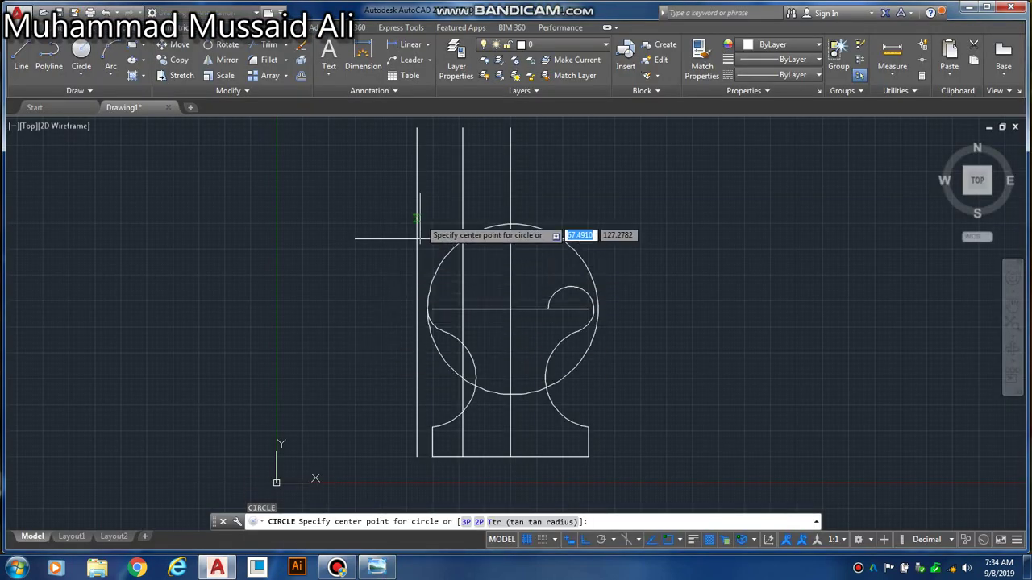
click(416, 239)
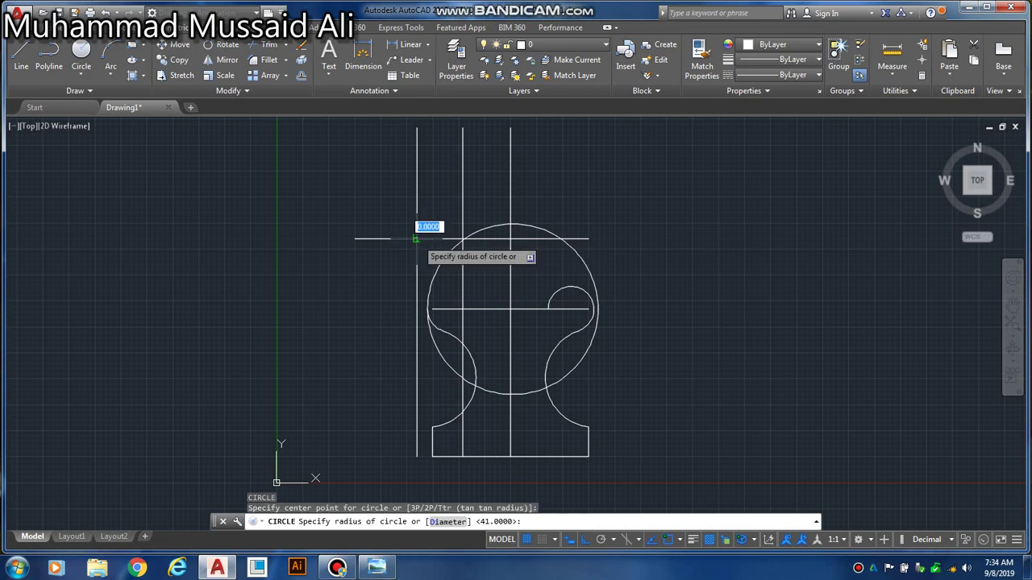
text(8)
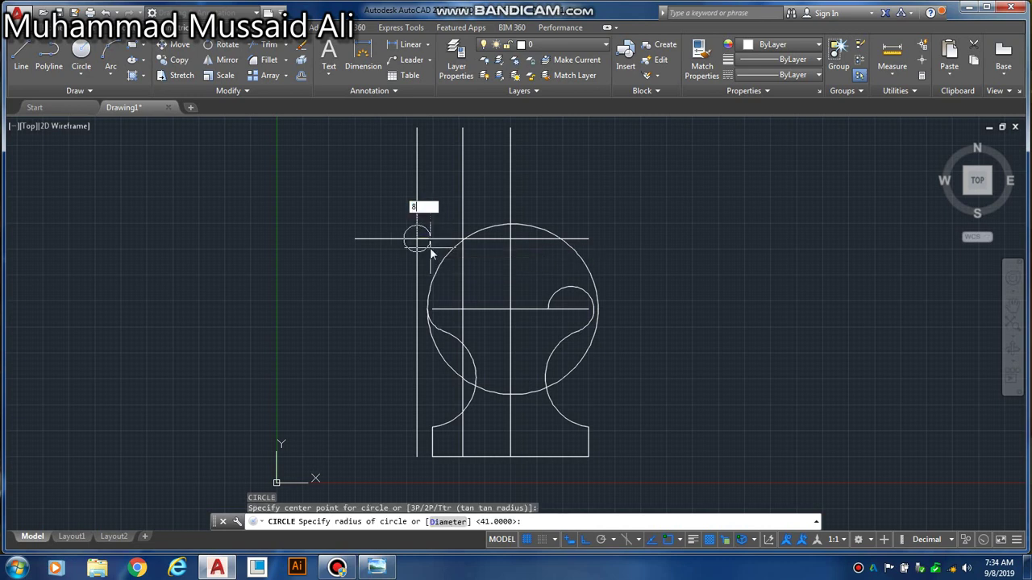